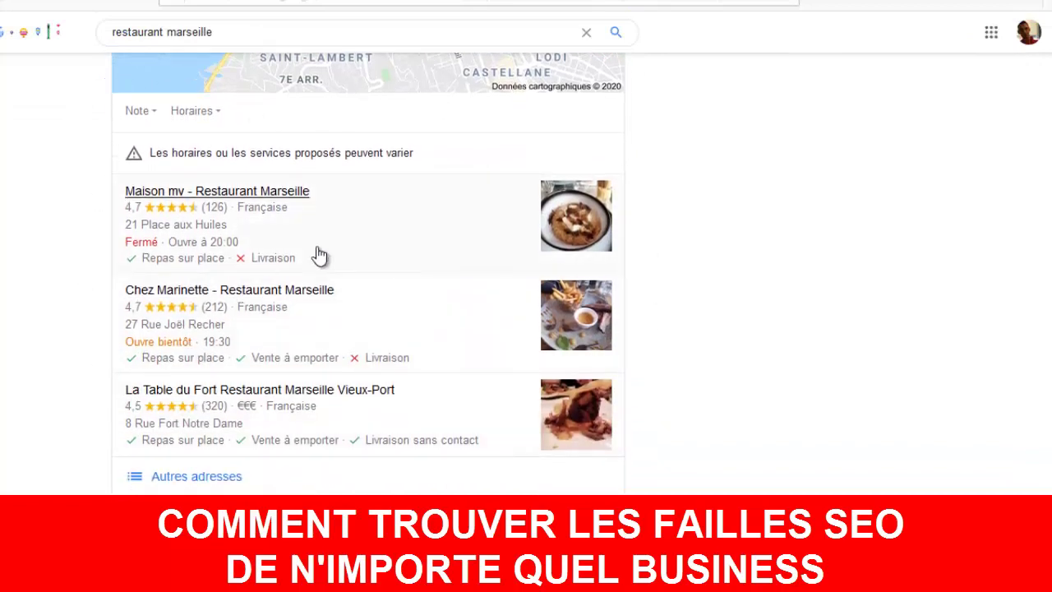
Look through the Google search results for restaurant marseille, from the local listings down to the organic results
{"action": "scroll", "coordinate": [730, 242], "scroll_direction": "down", "scroll_amount": 2}
{"action": "scroll", "coordinate": [732, 235], "scroll_direction": "down", "scroll_amount": 2}
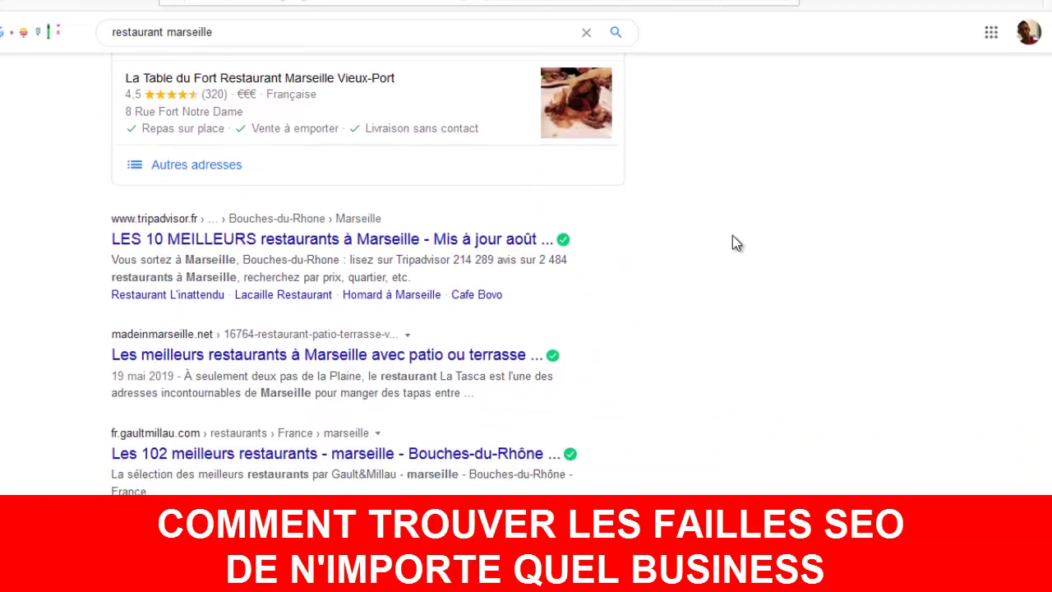
{"action": "scroll", "coordinate": [296, 195], "scroll_direction": "down", "scroll_amount": 2}
{"action": "scroll", "coordinate": [212, 330], "scroll_direction": "down", "scroll_amount": 3}
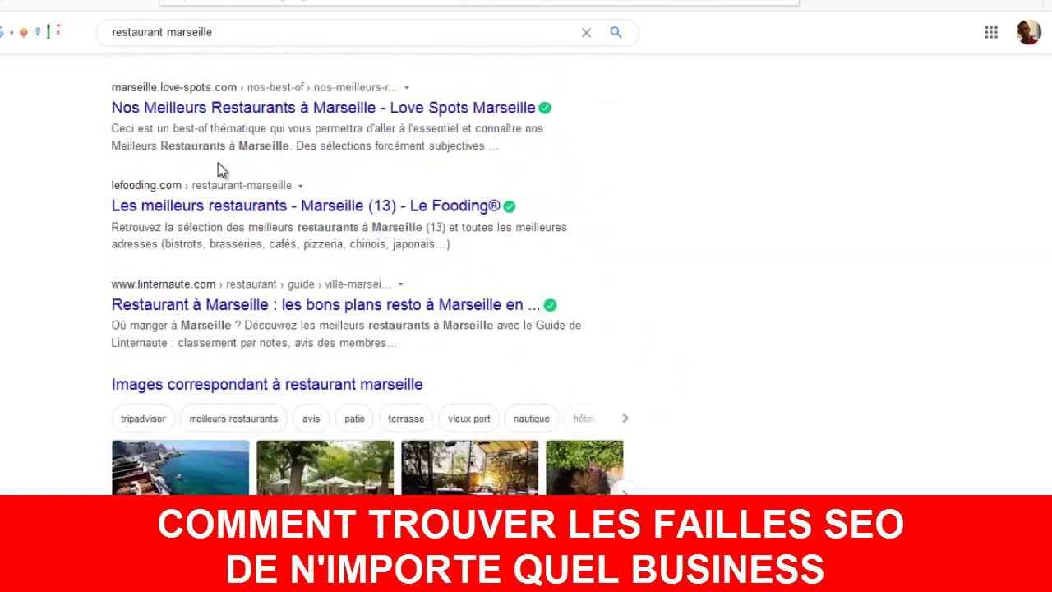
{"action": "scroll", "coordinate": [188, 400], "scroll_direction": "up", "scroll_amount": 8}
{"action": "scroll", "coordinate": [333, 346], "scroll_direction": "down", "scroll_amount": 4}
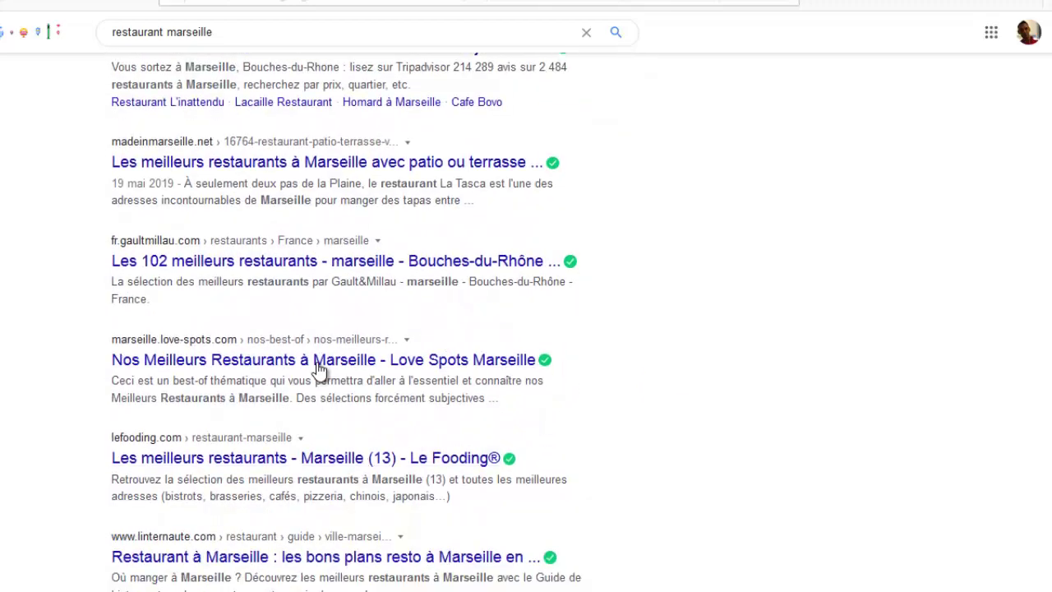
{"action": "scroll", "coordinate": [321, 369], "scroll_direction": "up", "scroll_amount": 7}
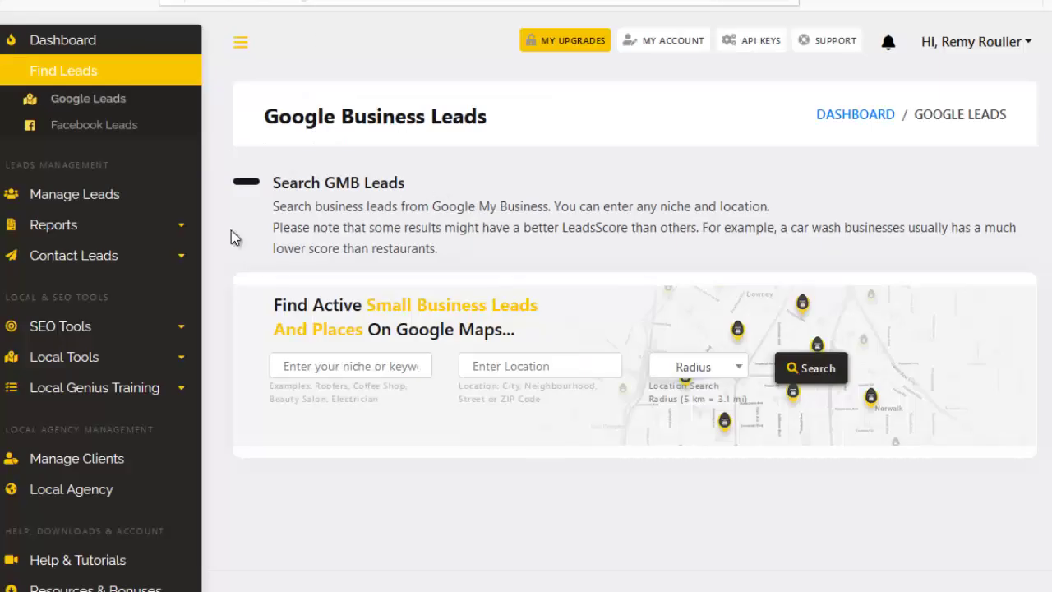
{"action": "left_click", "coordinate": [180, 229]}
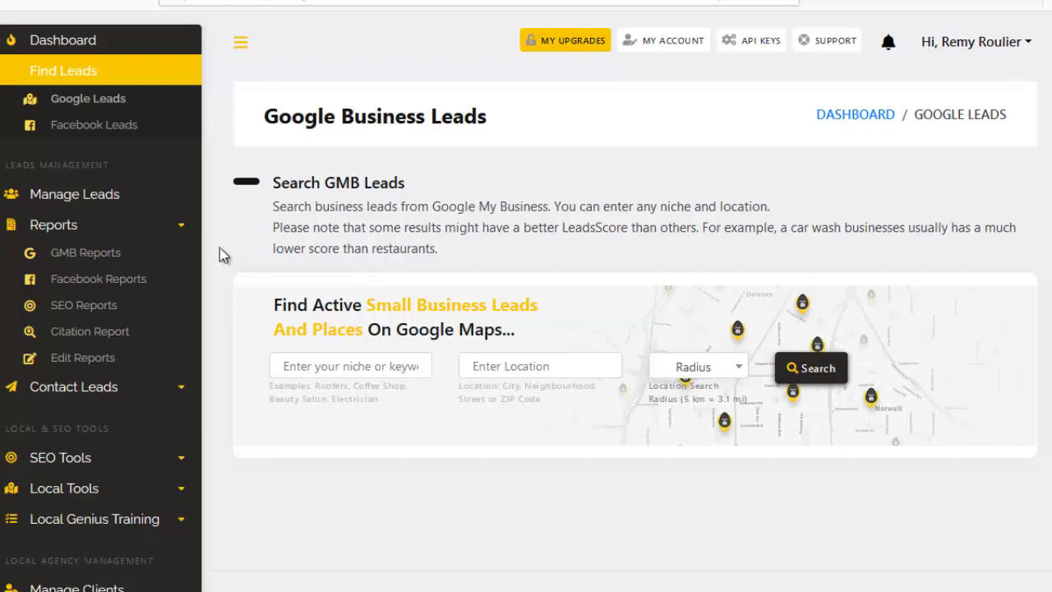
{"action": "left_click", "coordinate": [181, 227]}
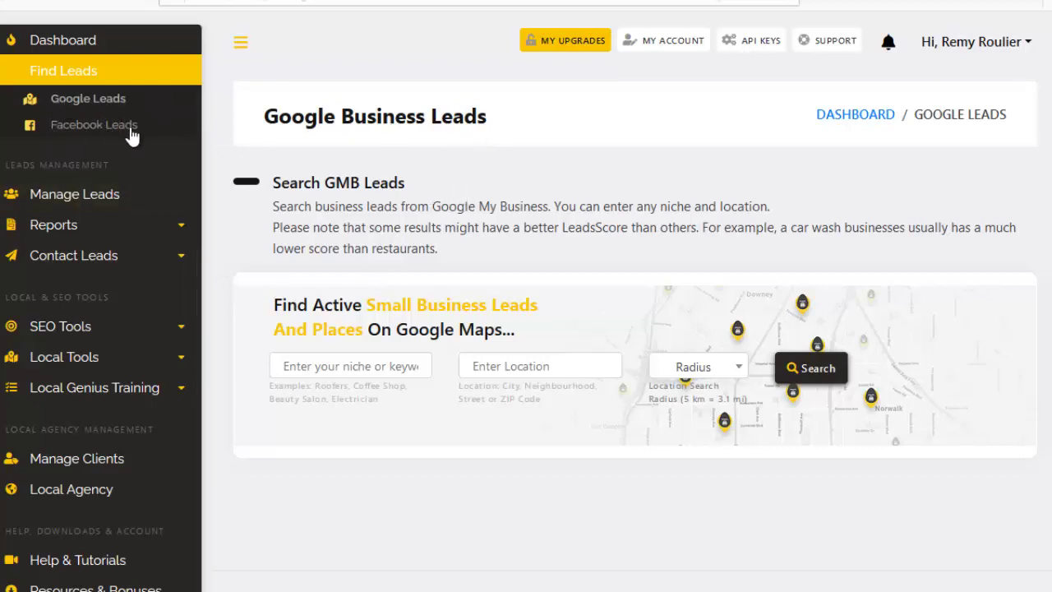
Enter restaurant as the niche and Marseille, France as the location for the Google business lead search
{"action": "left_click", "coordinate": [288, 366]}
{"action": "type", "text": "rest"}
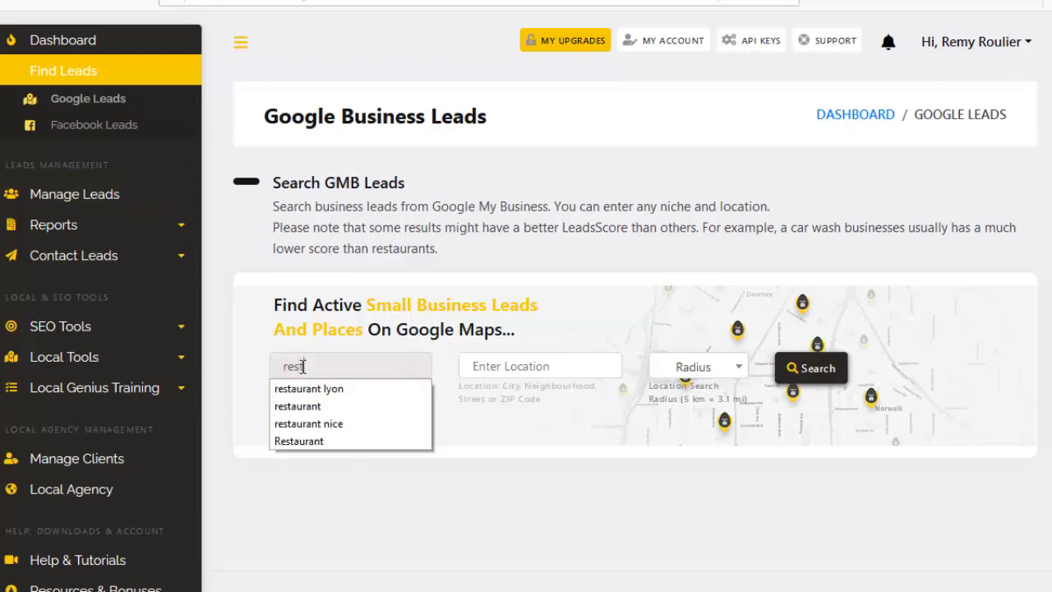
{"action": "type", "text": "a"}
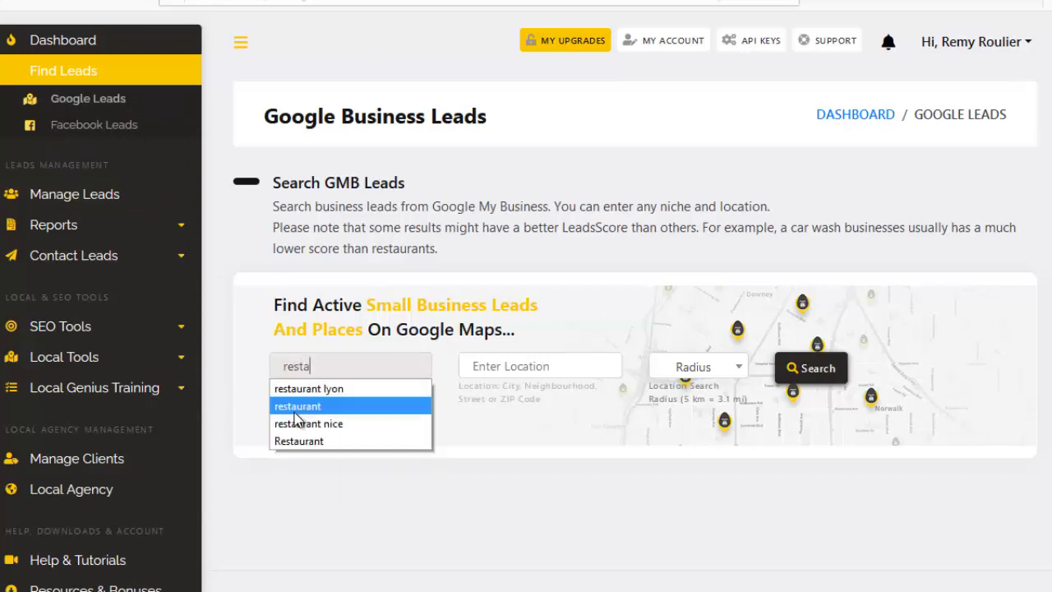
{"action": "left_click", "coordinate": [298, 407]}
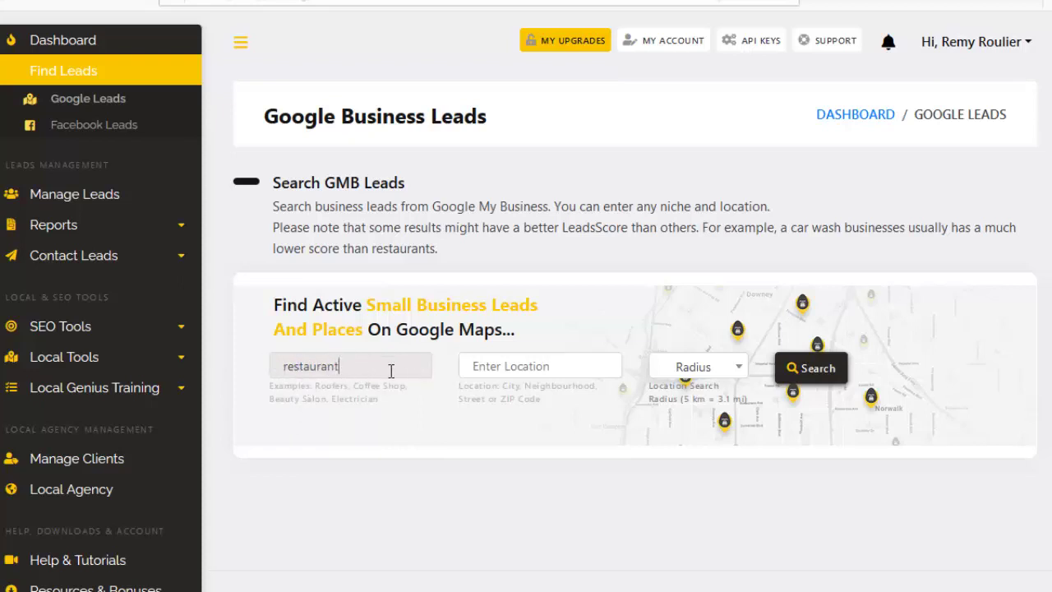
{"action": "left_click", "coordinate": [516, 370]}
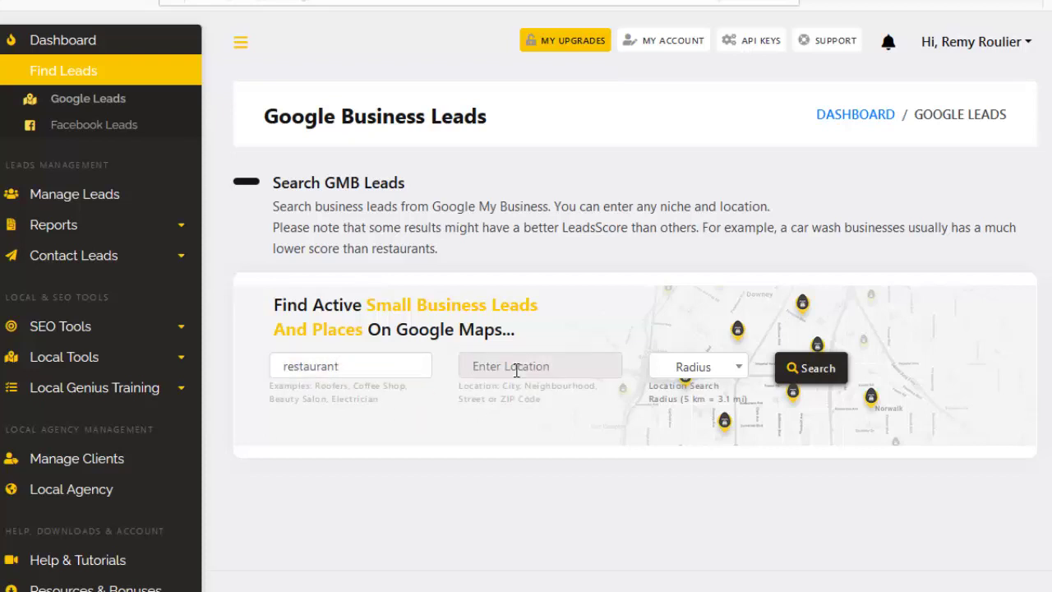
{"action": "type", "text": "marseille"}
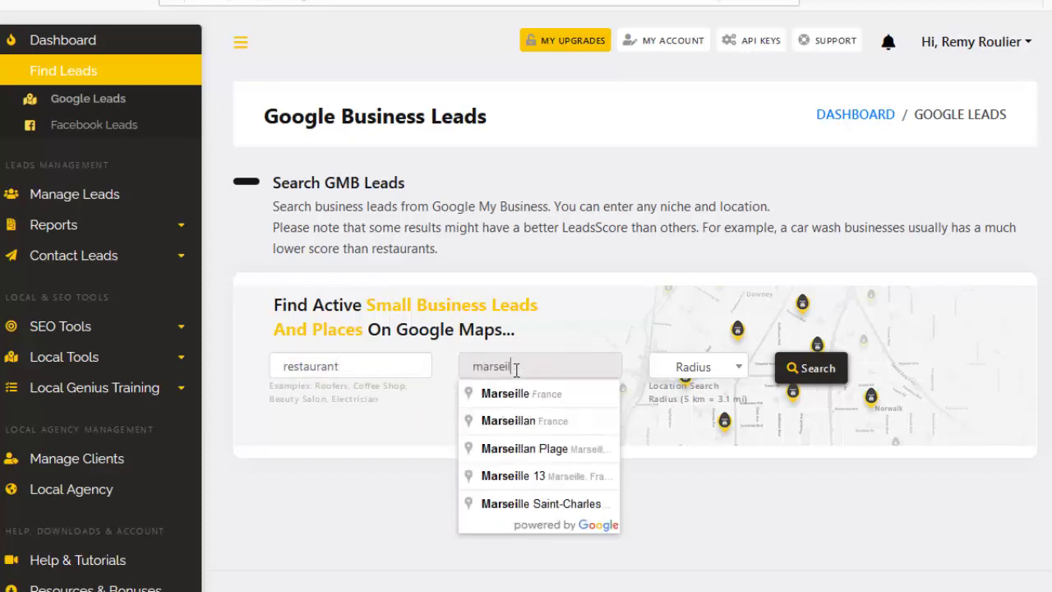
{"action": "left_click", "coordinate": [527, 396]}
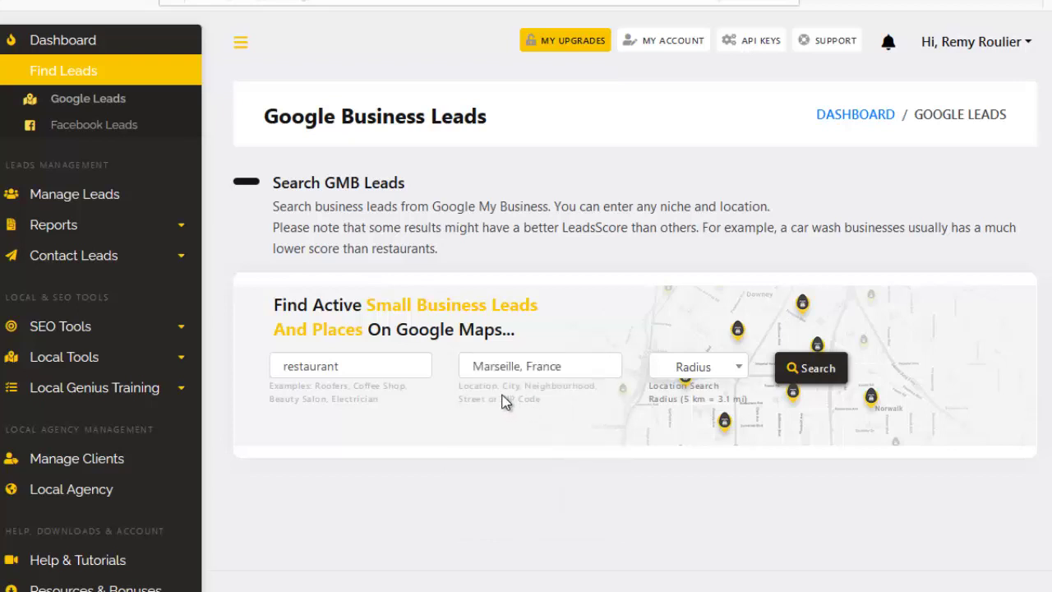
Set the search radius to 15 km and run the lead search
{"action": "left_click", "coordinate": [730, 376]}
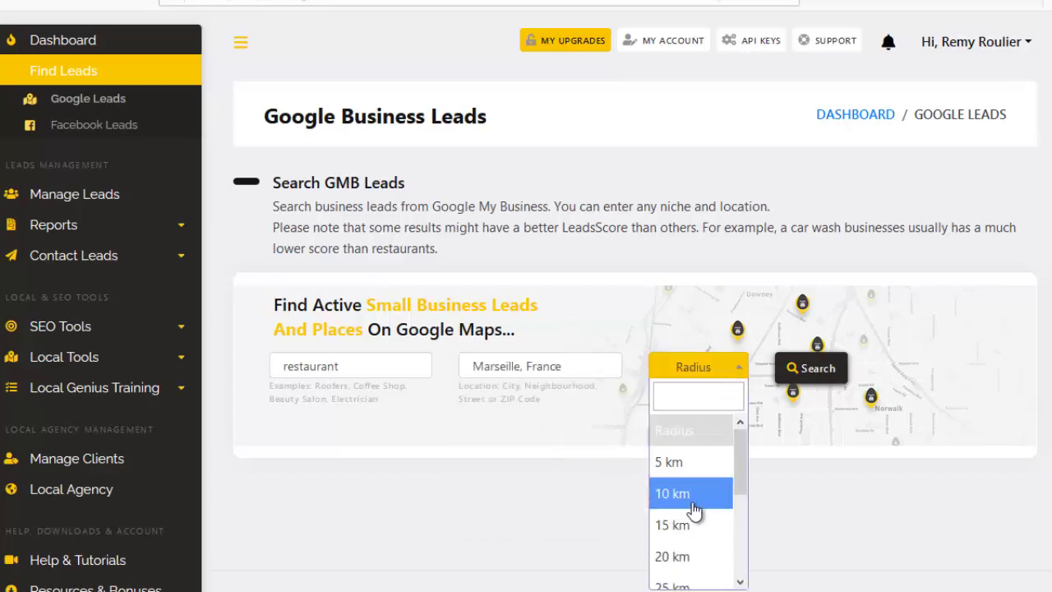
{"action": "left_click", "coordinate": [680, 526]}
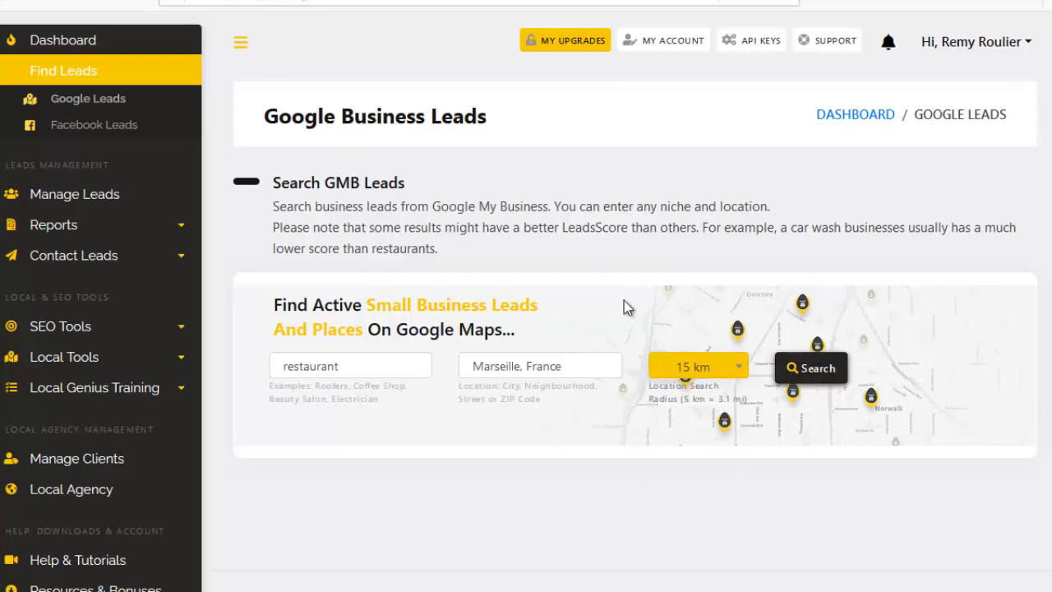
{"action": "left_click", "coordinate": [813, 370]}
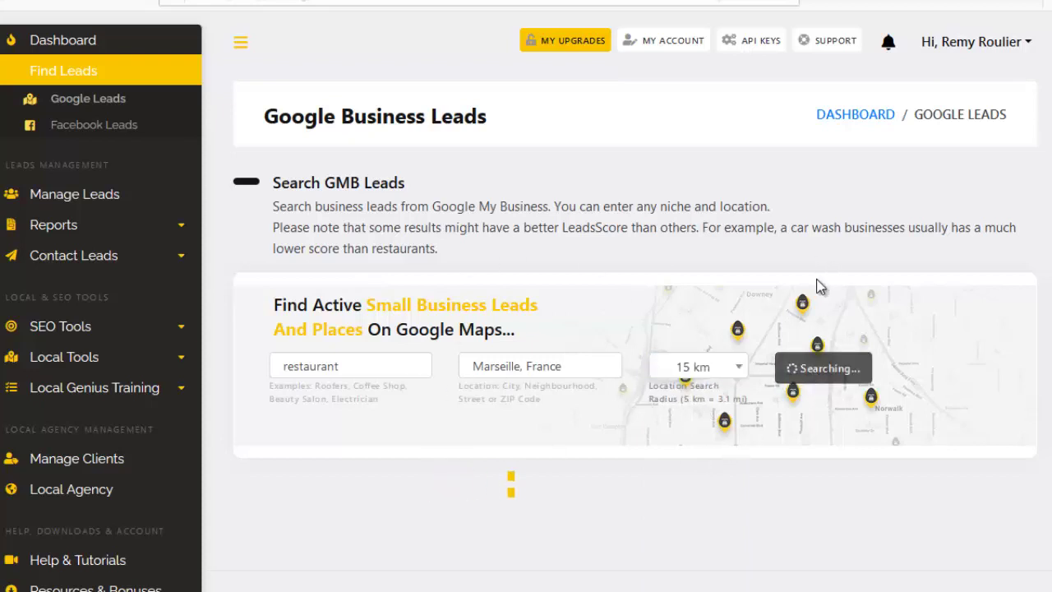
Skim the list of restaurant leads and examine the claim status and details of Mouné and L&K gourmet
{"action": "scroll", "coordinate": [599, 235], "scroll_direction": "down", "scroll_amount": 10}
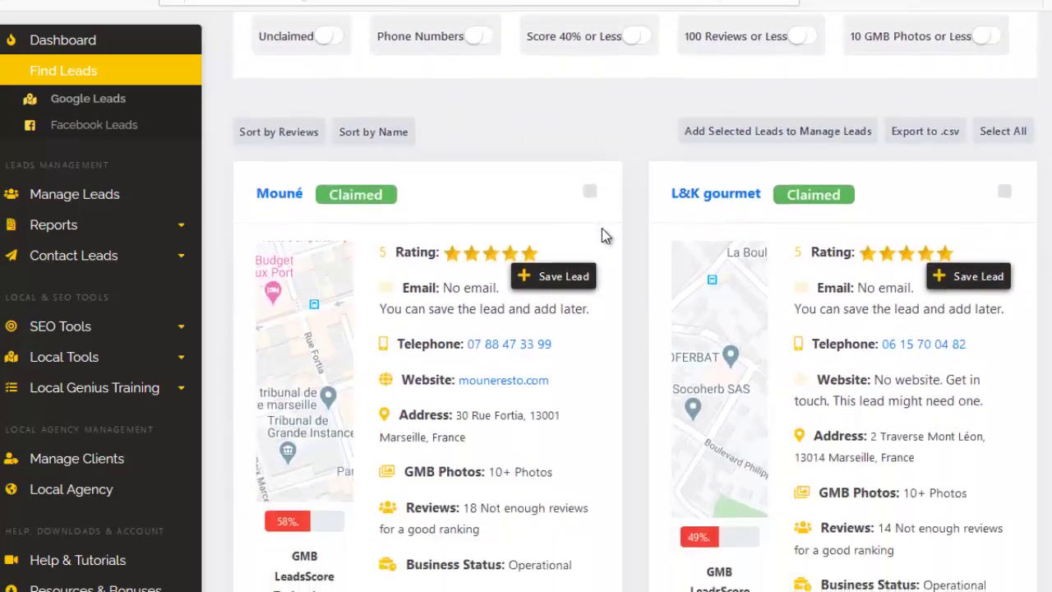
{"action": "scroll", "coordinate": [617, 271], "scroll_direction": "down", "scroll_amount": 15}
{"action": "scroll", "coordinate": [629, 311], "scroll_direction": "up", "scroll_amount": 14}
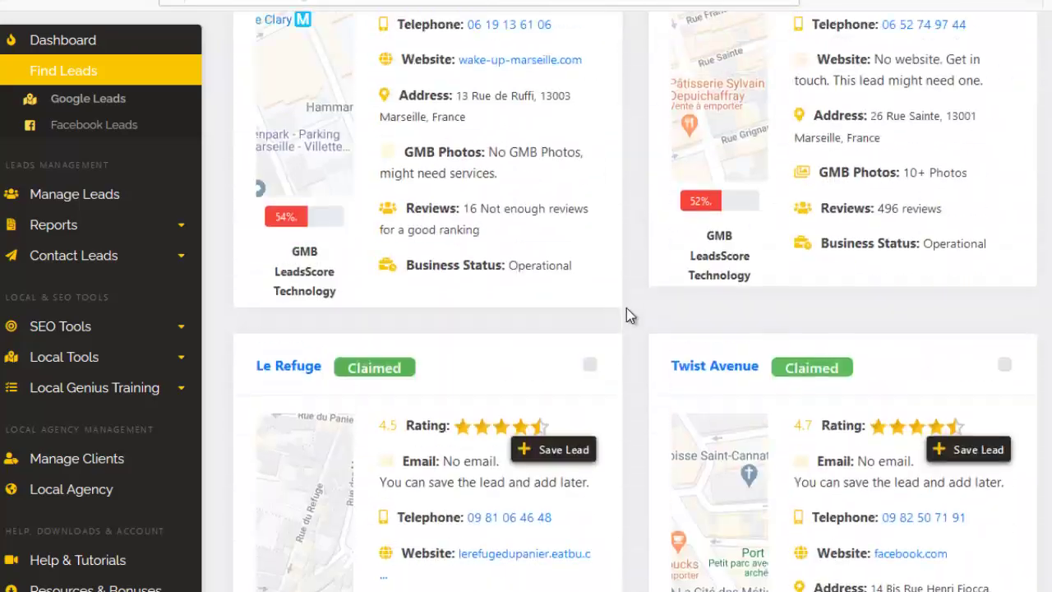
{"action": "scroll", "coordinate": [626, 307], "scroll_direction": "up", "scroll_amount": 10}
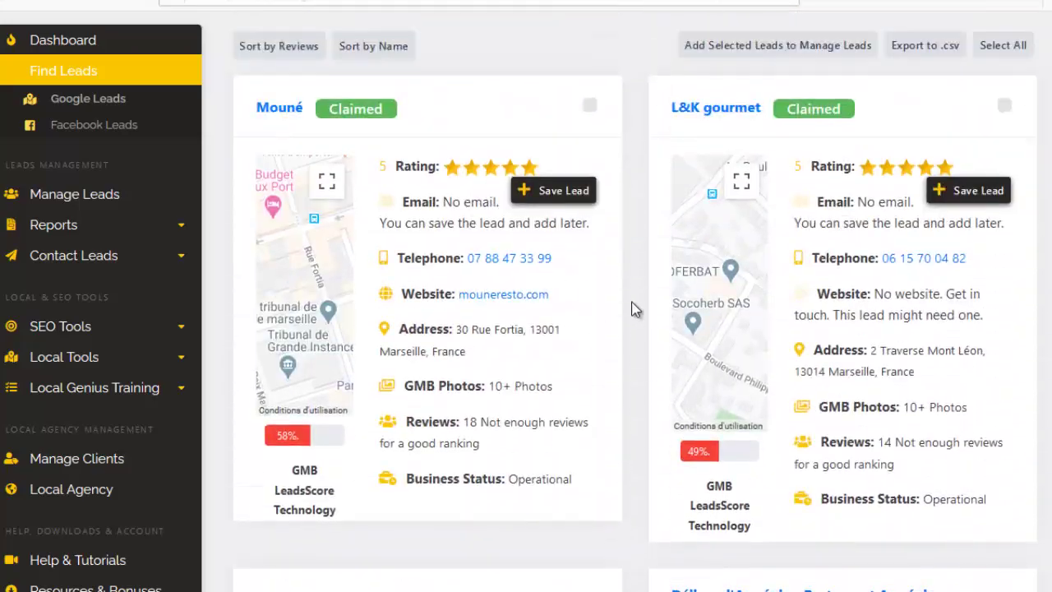
{"action": "scroll", "coordinate": [634, 215], "scroll_direction": "down", "scroll_amount": 3}
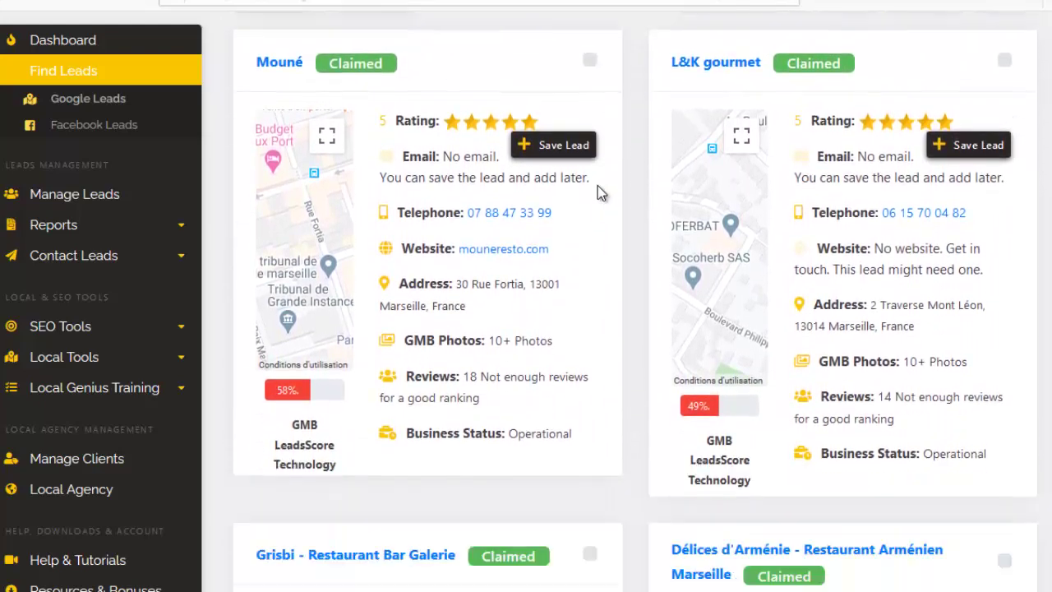
{"action": "scroll", "coordinate": [599, 193], "scroll_direction": "up", "scroll_amount": 3}
{"action": "scroll", "coordinate": [407, 189], "scroll_direction": "up", "scroll_amount": 1}
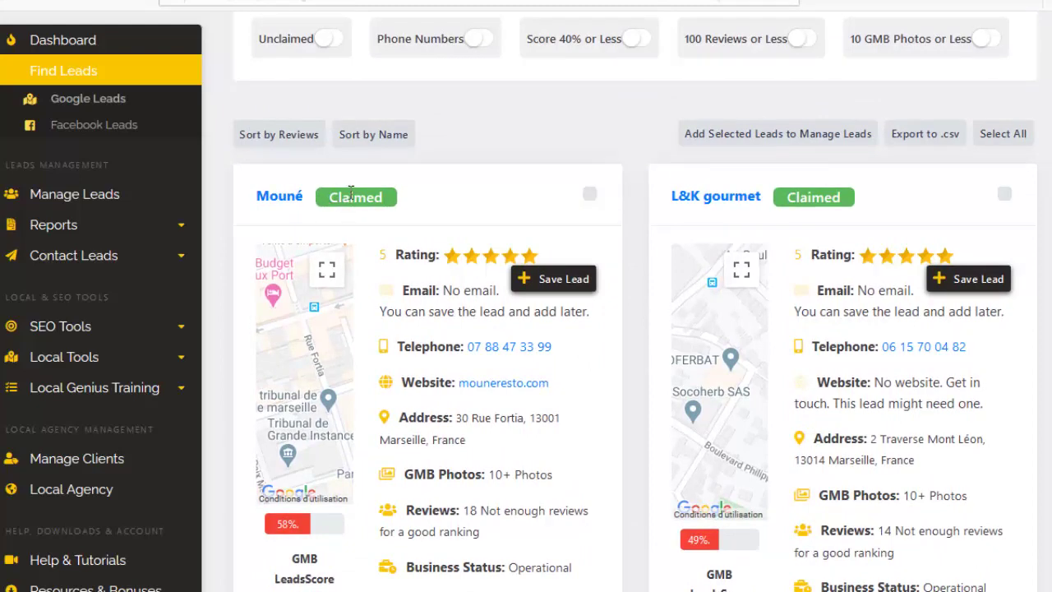
{"action": "scroll", "coordinate": [650, 176], "scroll_direction": "down", "scroll_amount": 1}
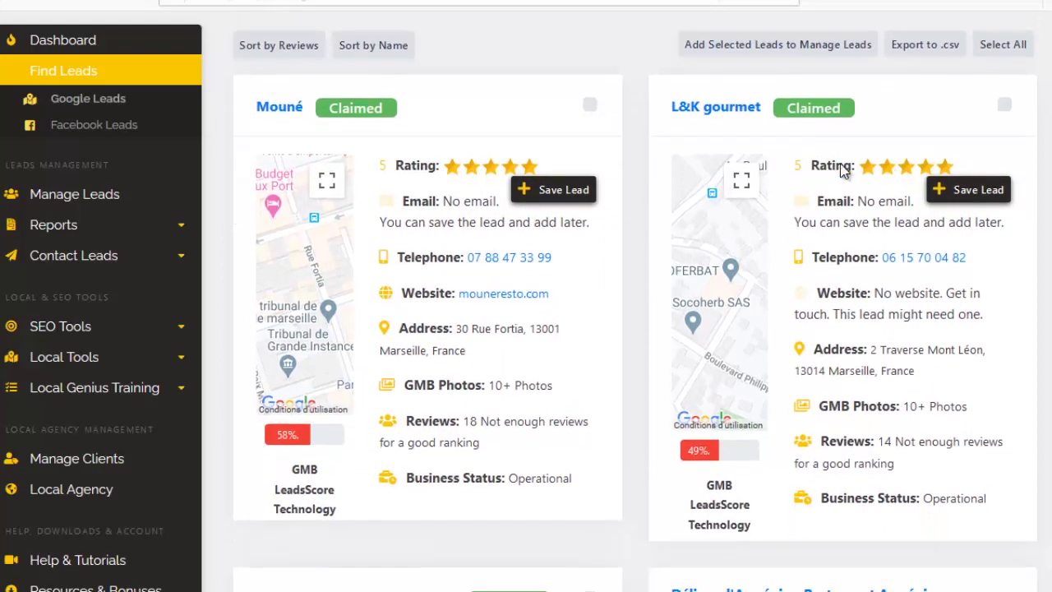
Examine the rating, website, photo and review details of the Grisbi and Délices d'Arménie leads
{"action": "scroll", "coordinate": [494, 154], "scroll_direction": "down", "scroll_amount": 6}
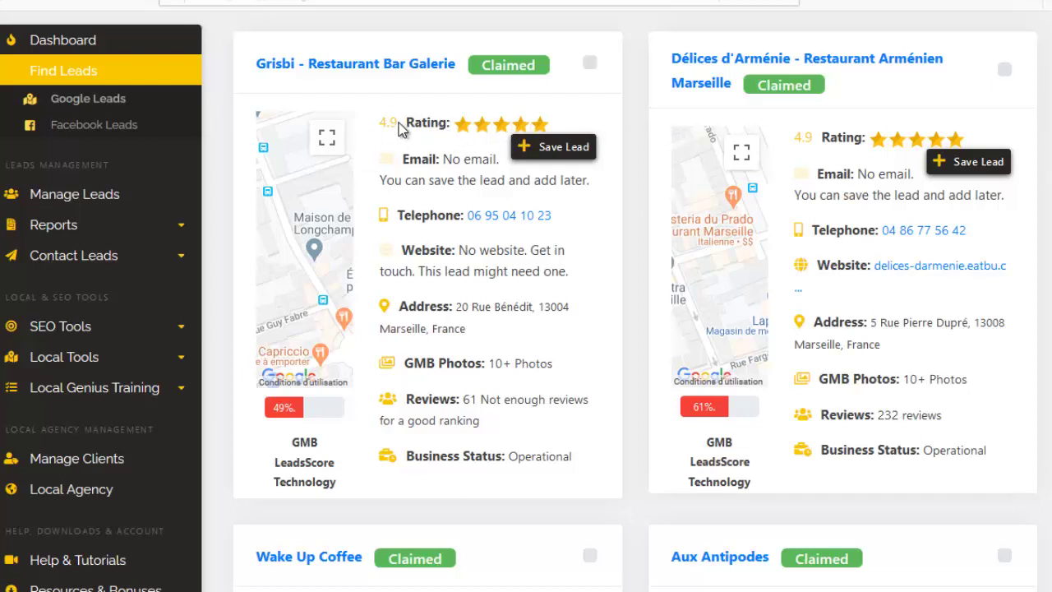
{"action": "scroll", "coordinate": [638, 142], "scroll_direction": "down", "scroll_amount": 1}
{"action": "scroll", "coordinate": [649, 136], "scroll_direction": "up", "scroll_amount": 1}
{"action": "scroll", "coordinate": [543, 153], "scroll_direction": "down", "scroll_amount": 1}
{"action": "scroll", "coordinate": [699, 156], "scroll_direction": "up", "scroll_amount": 1}
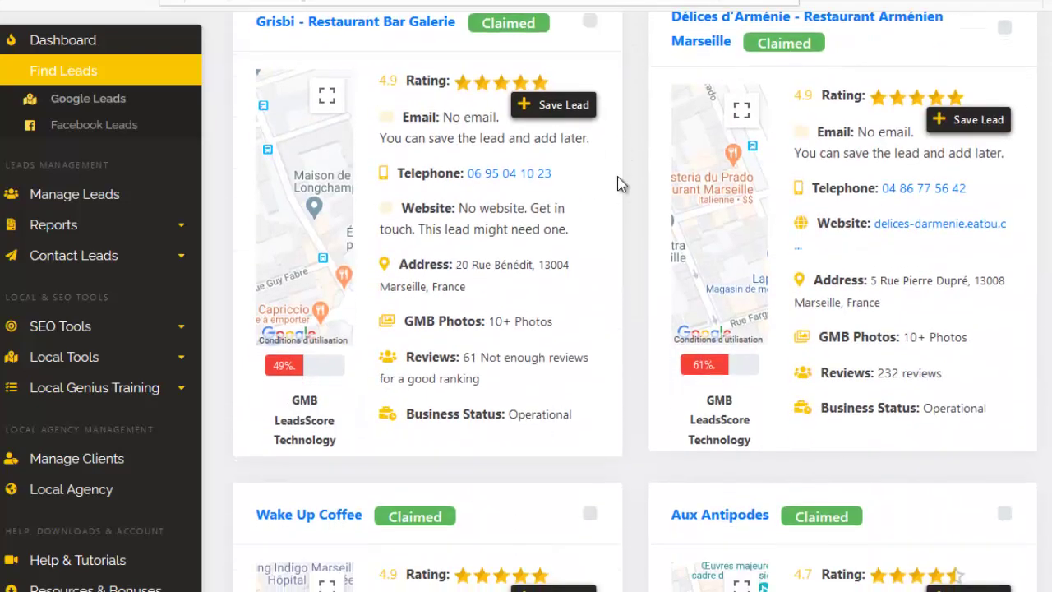
{"action": "scroll", "coordinate": [592, 140], "scroll_direction": "down", "scroll_amount": 2}
{"action": "scroll", "coordinate": [560, 85], "scroll_direction": "down", "scroll_amount": 1}
{"action": "scroll", "coordinate": [611, 172], "scroll_direction": "up", "scroll_amount": 1}
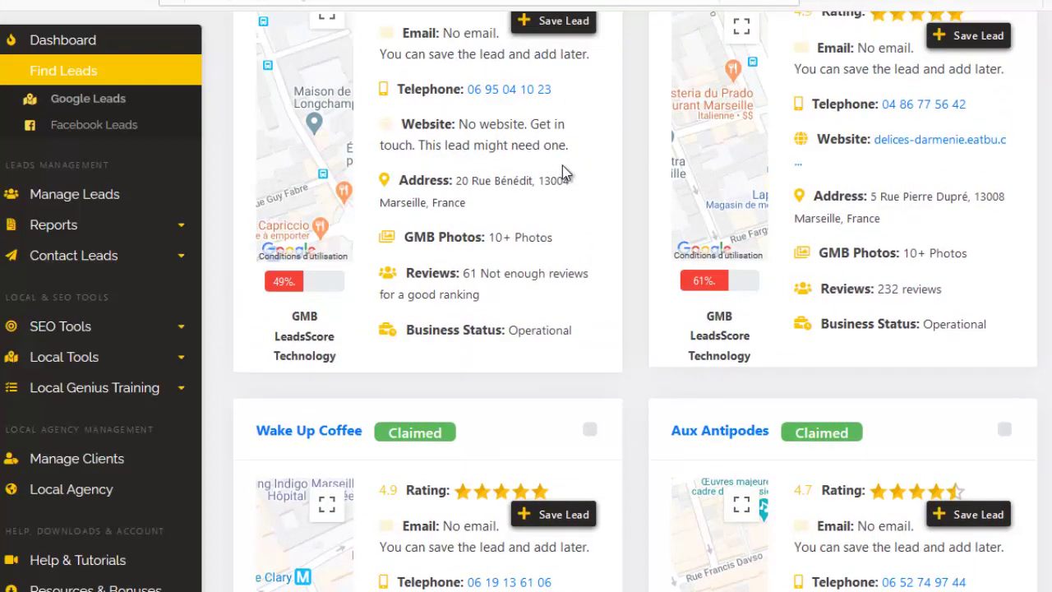
Filter the restaurant leads to show only businesses with no website
{"action": "scroll", "coordinate": [564, 173], "scroll_direction": "up", "scroll_amount": 10}
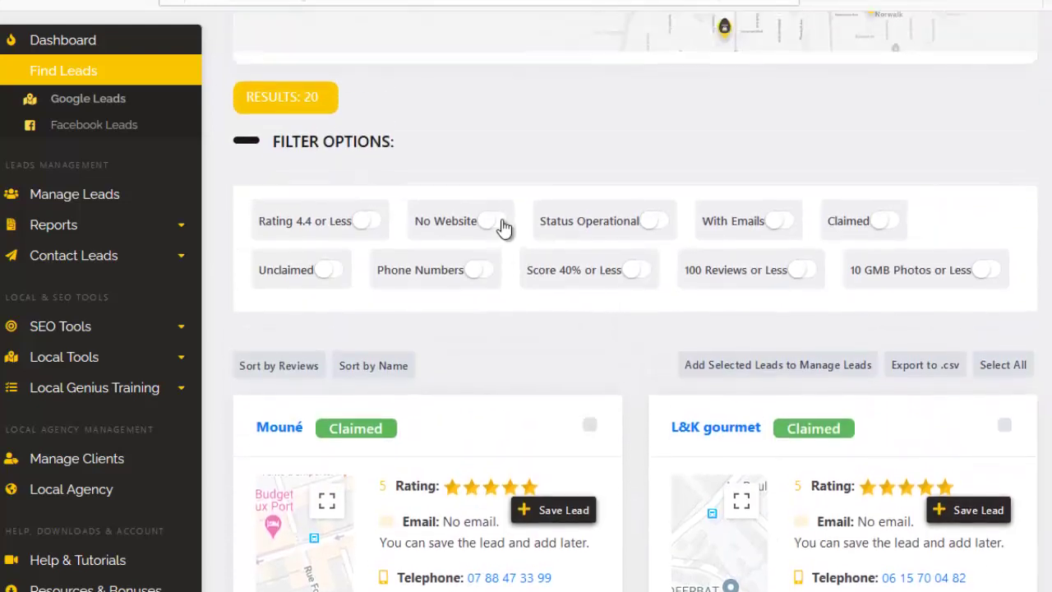
{"action": "left_click", "coordinate": [501, 223]}
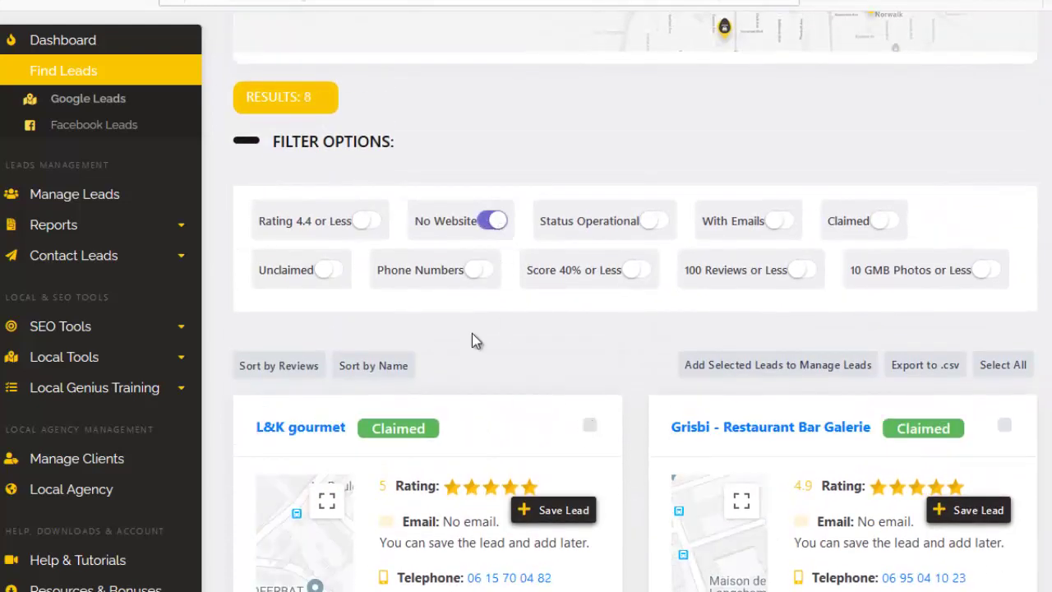
Examine the contact details, reviews and LeadsScore of the filtered leads, including L&K gourmet, Grisbi, Aux Antipodes and FIGARO
{"action": "scroll", "coordinate": [443, 477], "scroll_direction": "down", "scroll_amount": 2}
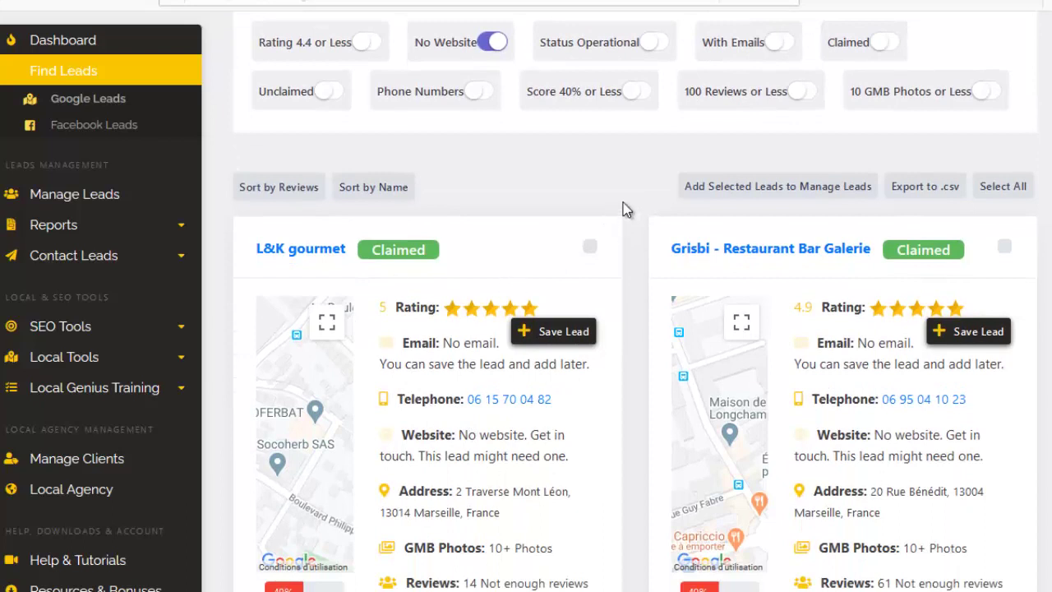
{"action": "scroll", "coordinate": [625, 218], "scroll_direction": "up", "scroll_amount": 1}
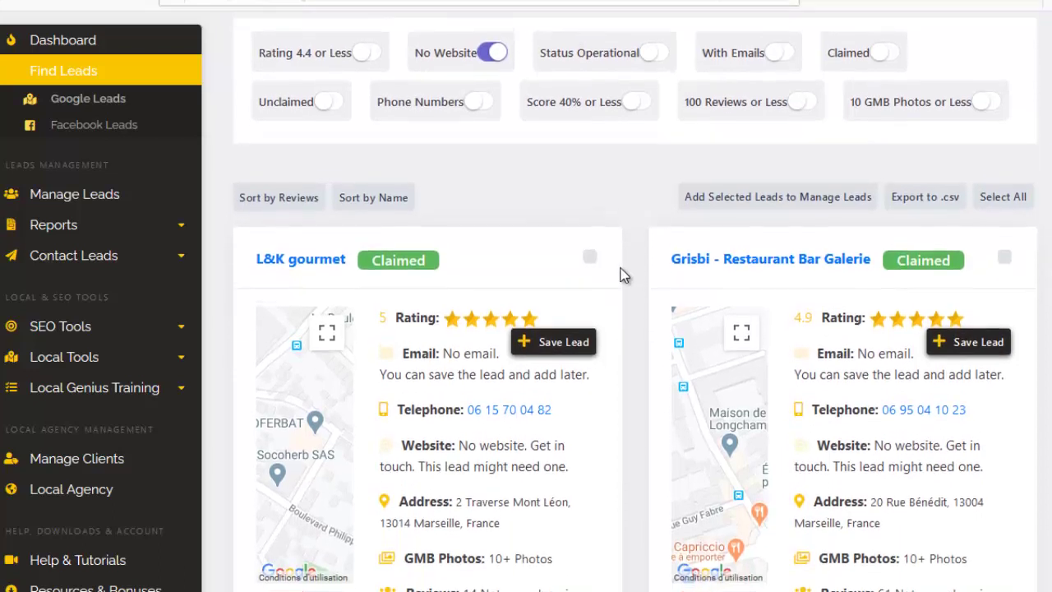
{"action": "scroll", "coordinate": [570, 345], "scroll_direction": "up", "scroll_amount": 1}
{"action": "scroll", "coordinate": [589, 359], "scroll_direction": "down", "scroll_amount": 2}
{"action": "scroll", "coordinate": [589, 359], "scroll_direction": "down", "scroll_amount": 2}
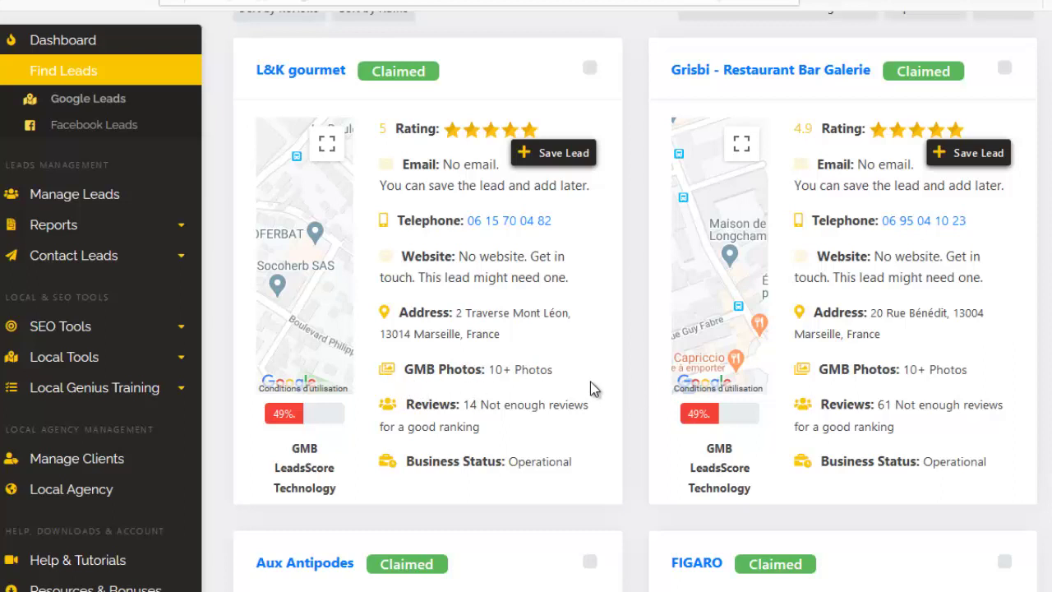
{"action": "scroll", "coordinate": [593, 390], "scroll_direction": "down", "scroll_amount": 1}
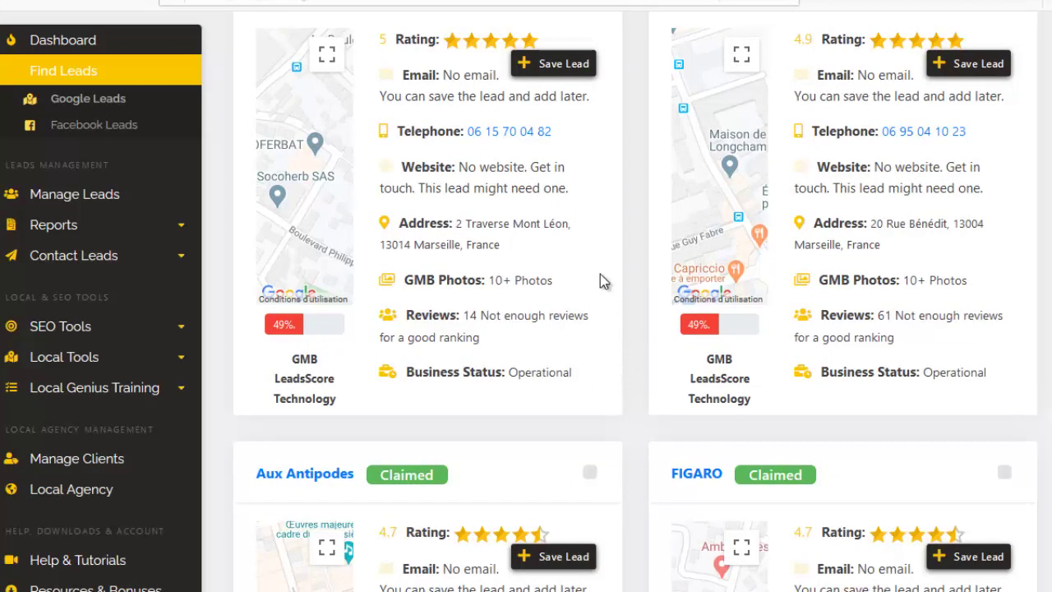
{"action": "scroll", "coordinate": [606, 264], "scroll_direction": "up", "scroll_amount": 1}
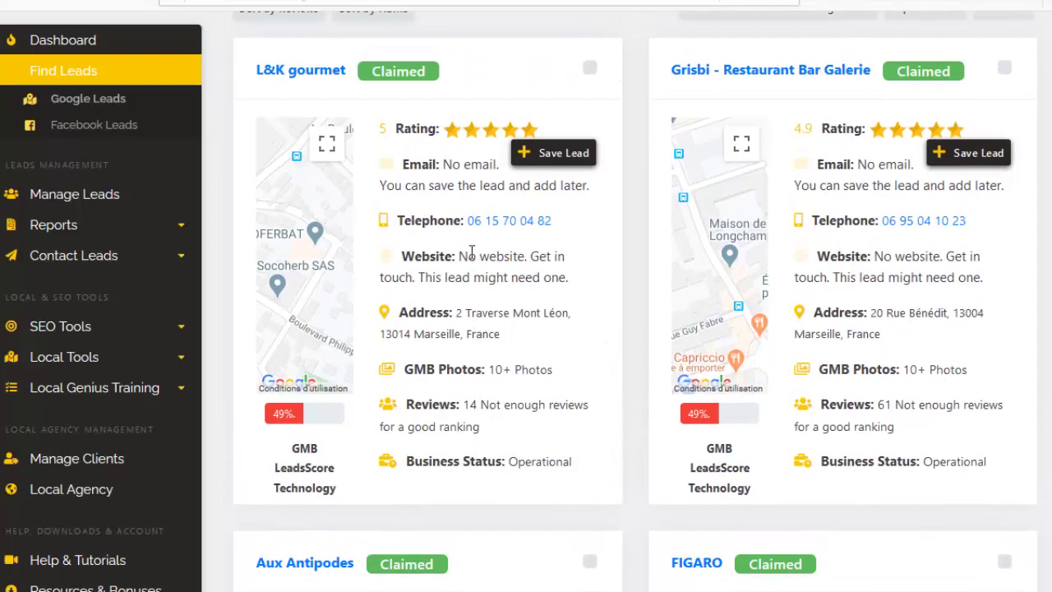
{"action": "scroll", "coordinate": [616, 329], "scroll_direction": "down", "scroll_amount": 4}
{"action": "scroll", "coordinate": [613, 345], "scroll_direction": "up", "scroll_amount": 4}
{"action": "scroll", "coordinate": [601, 362], "scroll_direction": "down", "scroll_amount": 1}
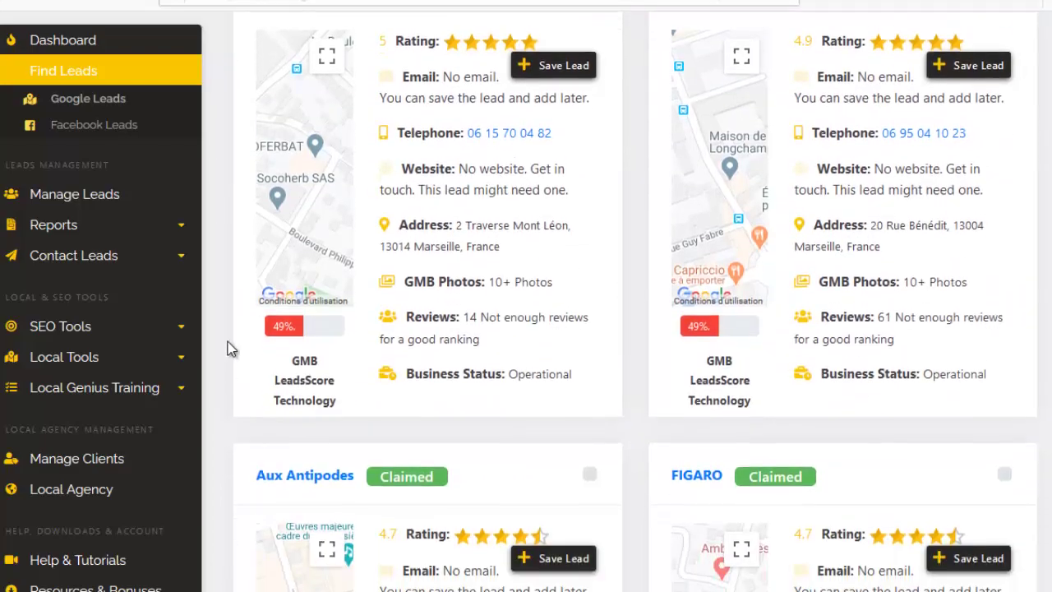
{"action": "scroll", "coordinate": [378, 366], "scroll_direction": "down", "scroll_amount": 1}
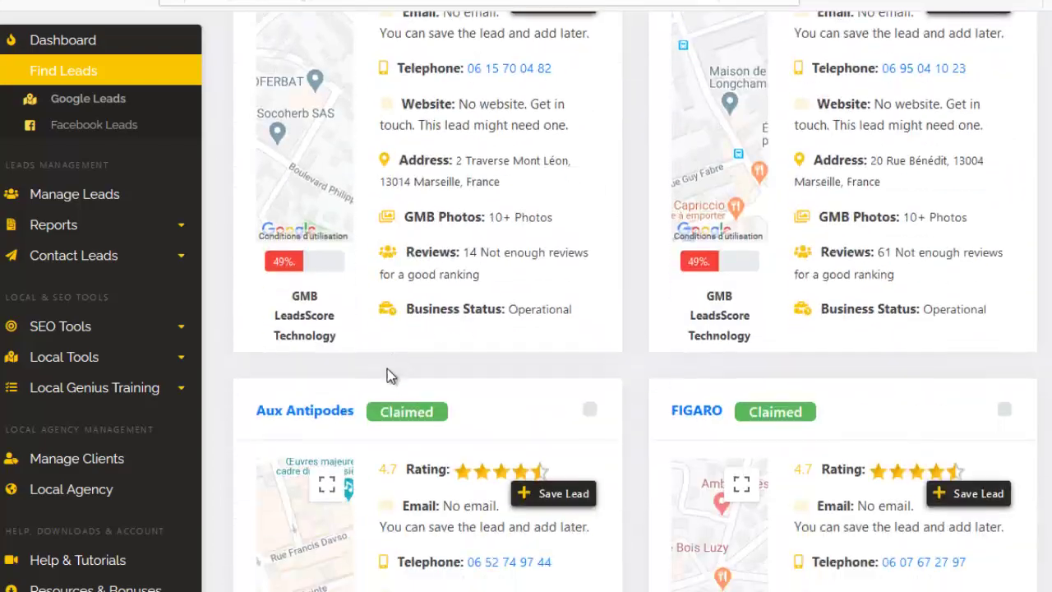
{"action": "scroll", "coordinate": [427, 370], "scroll_direction": "up", "scroll_amount": 3}
{"action": "scroll", "coordinate": [609, 374], "scroll_direction": "down", "scroll_amount": 8}
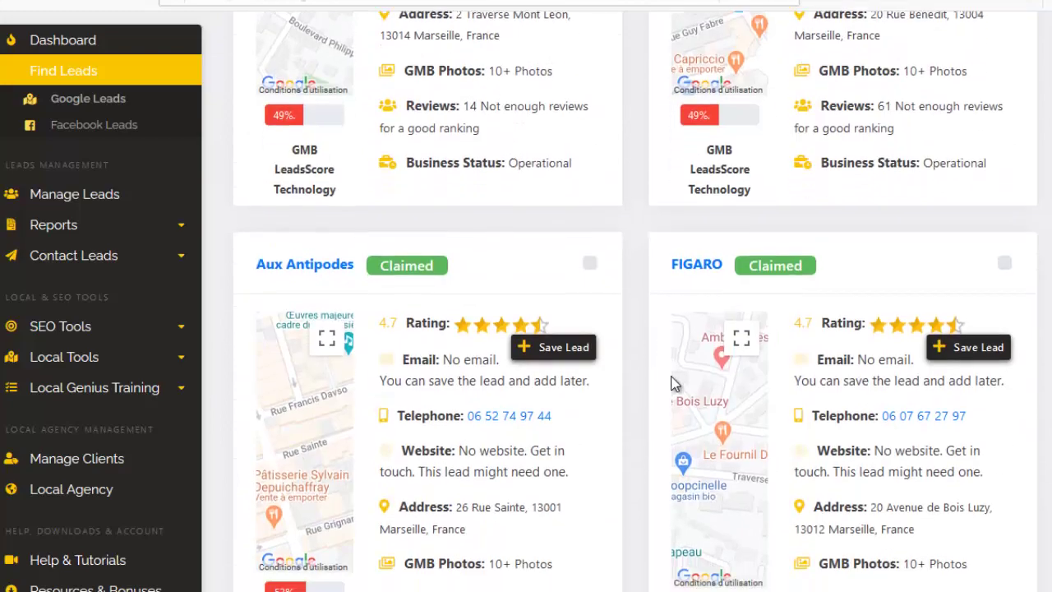
{"action": "scroll", "coordinate": [669, 357], "scroll_direction": "up", "scroll_amount": 10}
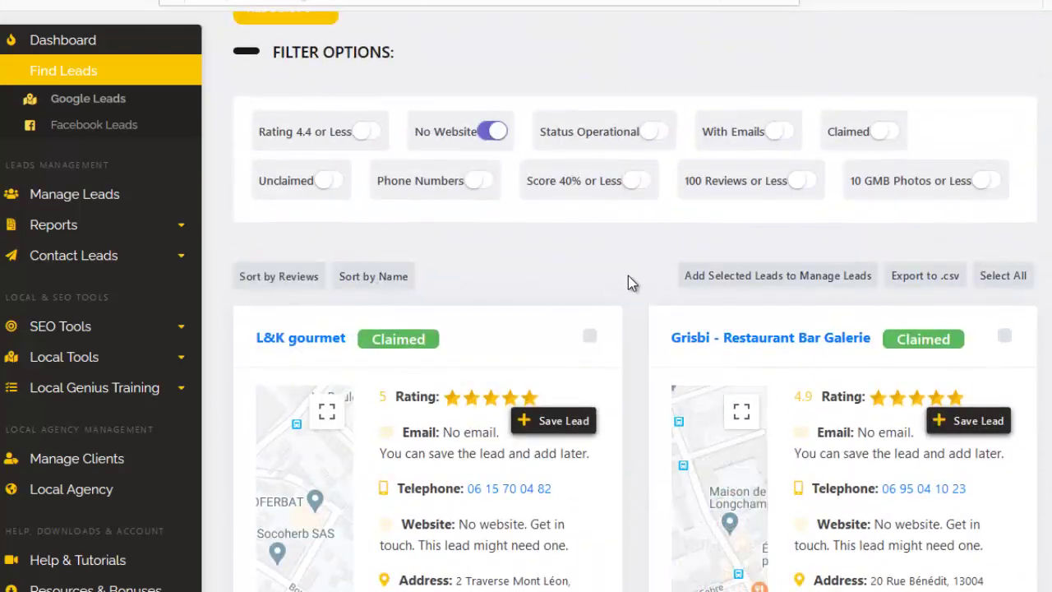
Compare the leads without a website against Google's local results for "restaurant marseille"
{"action": "scroll", "coordinate": [629, 280], "scroll_direction": "down", "scroll_amount": 2}
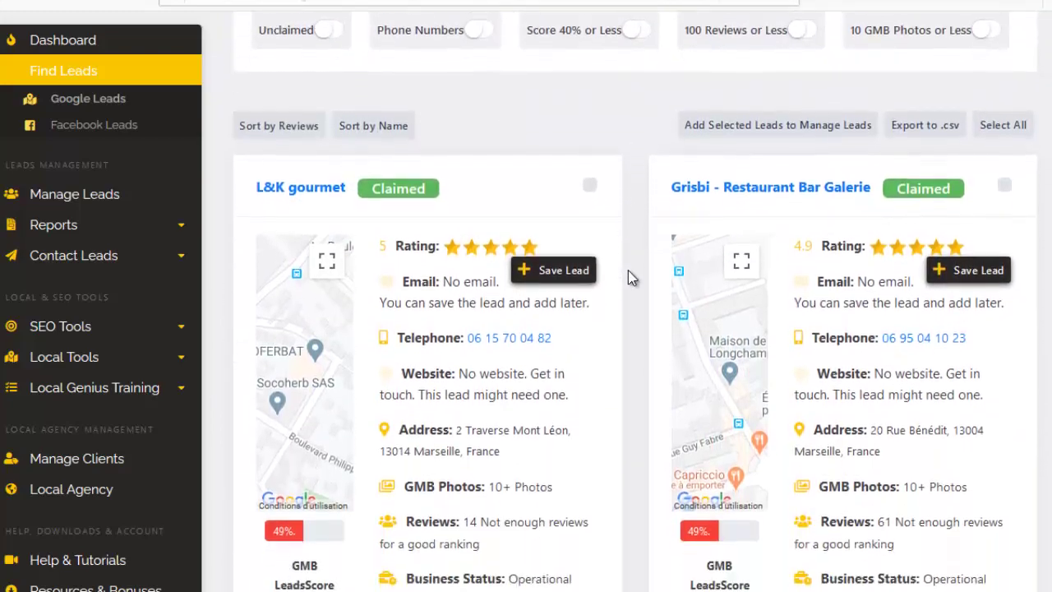
{"action": "scroll", "coordinate": [627, 313], "scroll_direction": "up", "scroll_amount": 3}
{"action": "scroll", "coordinate": [625, 350], "scroll_direction": "down", "scroll_amount": 3}
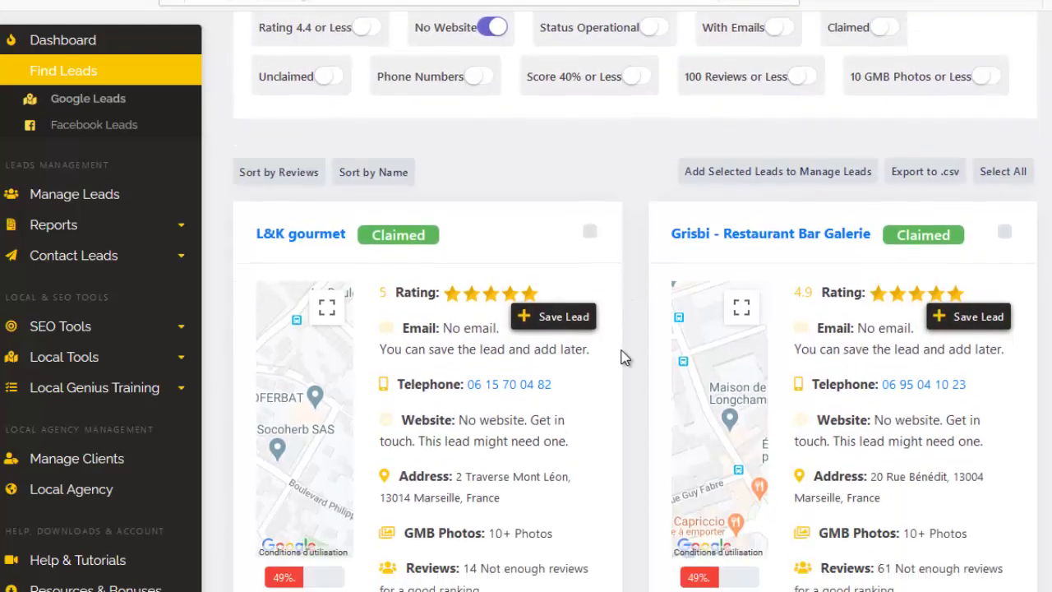
{"action": "scroll", "coordinate": [576, 271], "scroll_direction": "up", "scroll_amount": 3}
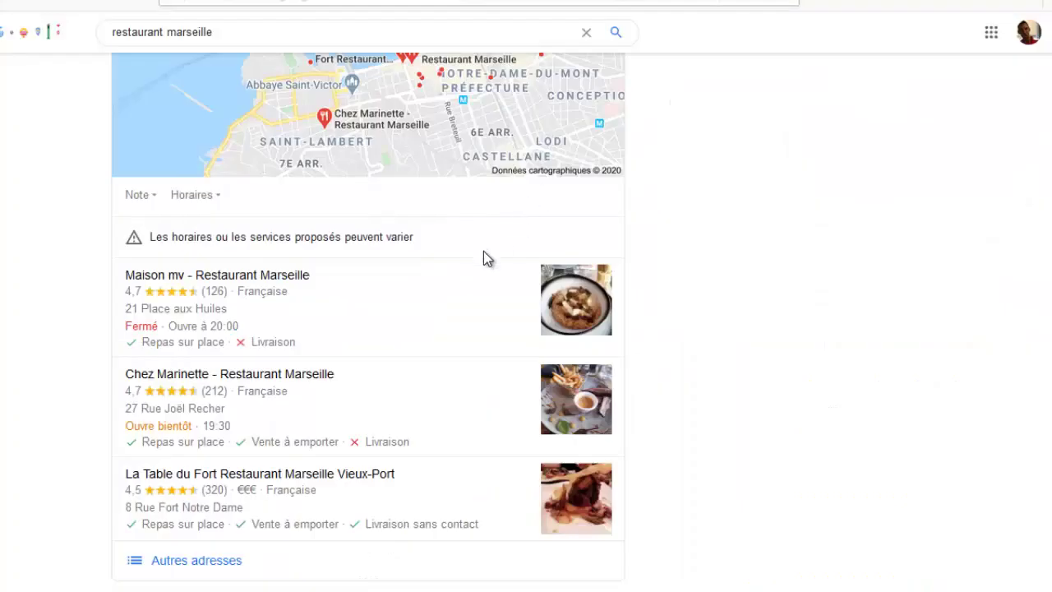
{"action": "scroll", "coordinate": [483, 258], "scroll_direction": "up", "scroll_amount": 3}
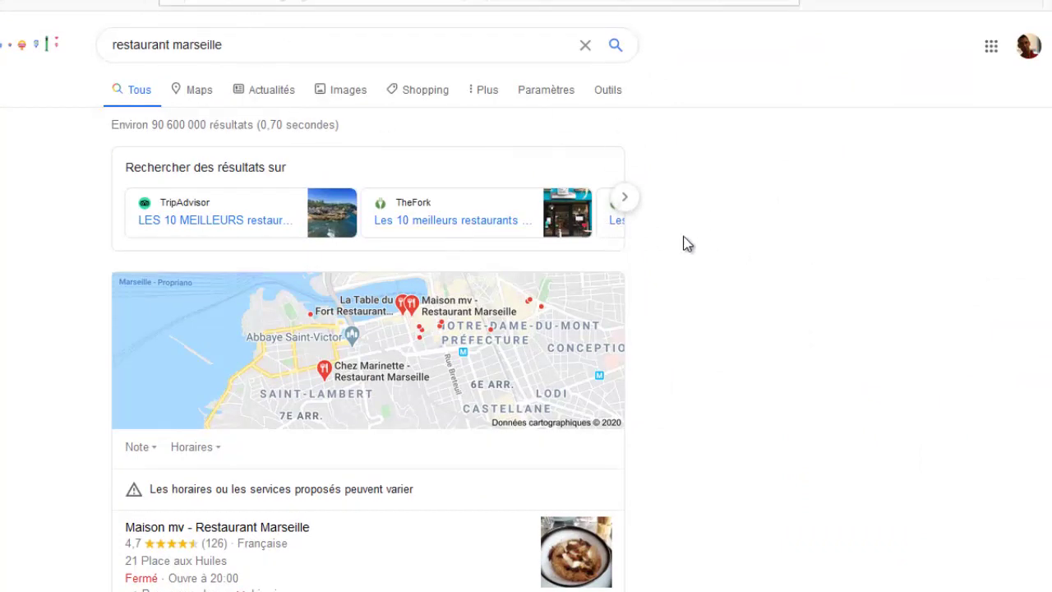
{"action": "scroll", "coordinate": [633, 411], "scroll_direction": "down", "scroll_amount": 6}
{"action": "scroll", "coordinate": [266, 270], "scroll_direction": "up", "scroll_amount": 2}
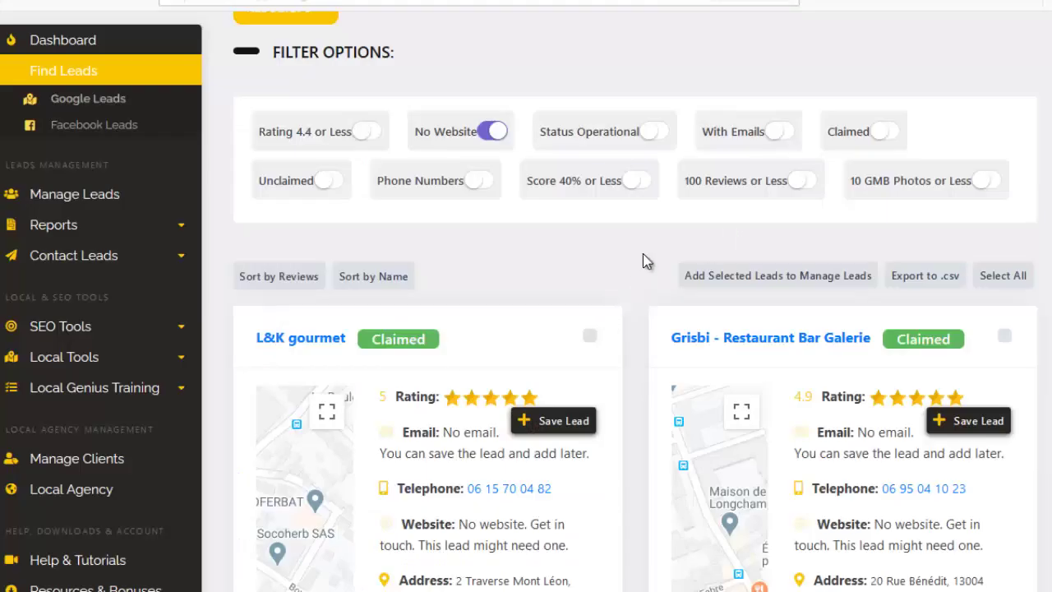
Remove the no-website filter from the restaurant leads so the full list is shown
{"action": "scroll", "coordinate": [643, 260], "scroll_direction": "down", "scroll_amount": 2}
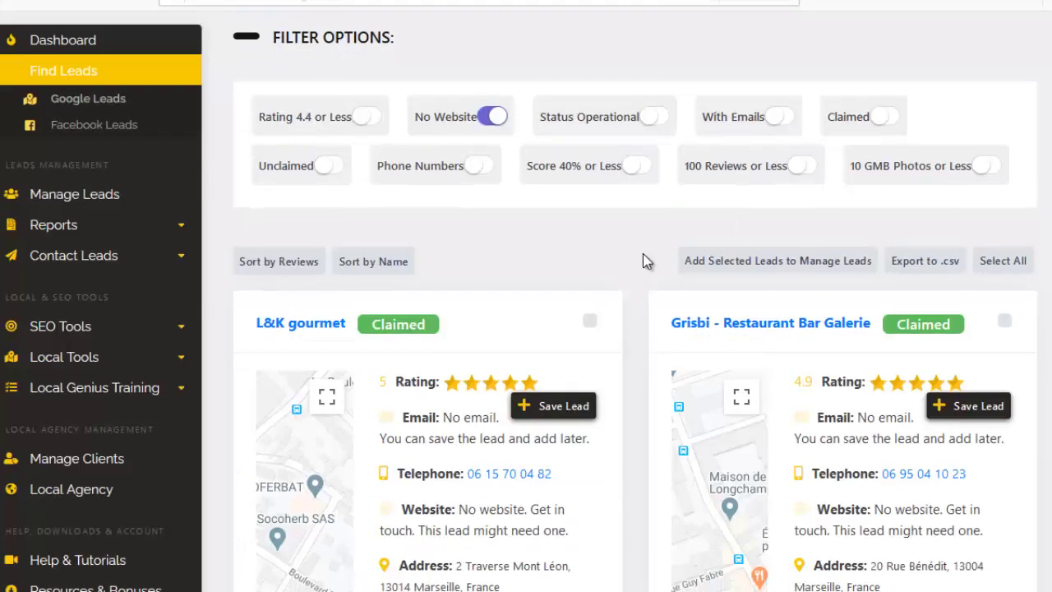
{"action": "scroll", "coordinate": [576, 239], "scroll_direction": "up", "scroll_amount": 4}
{"action": "left_click", "coordinate": [494, 225]}
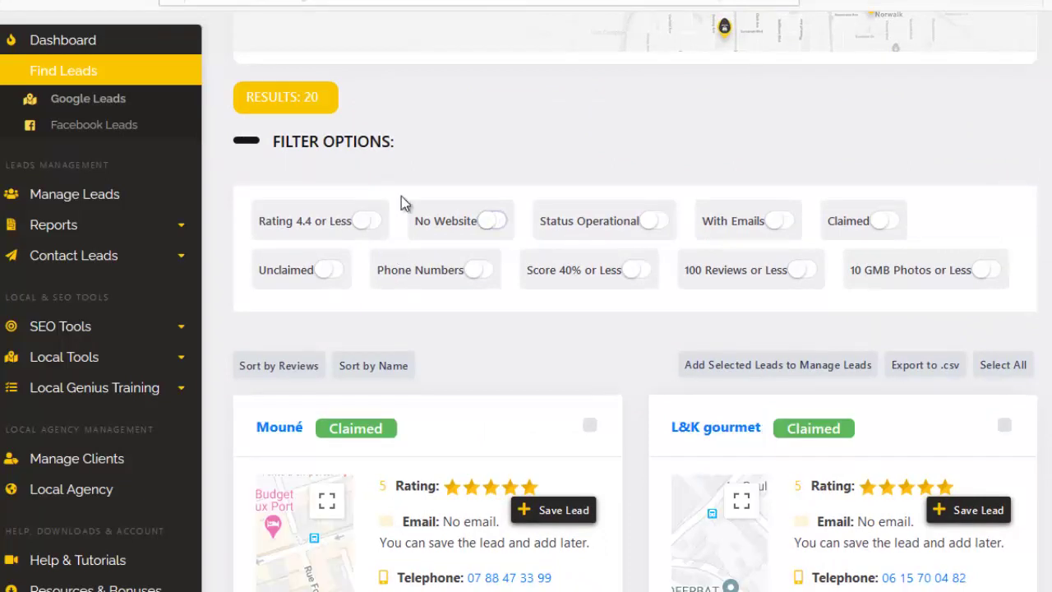
{"action": "scroll", "coordinate": [529, 343], "scroll_direction": "down", "scroll_amount": 2}
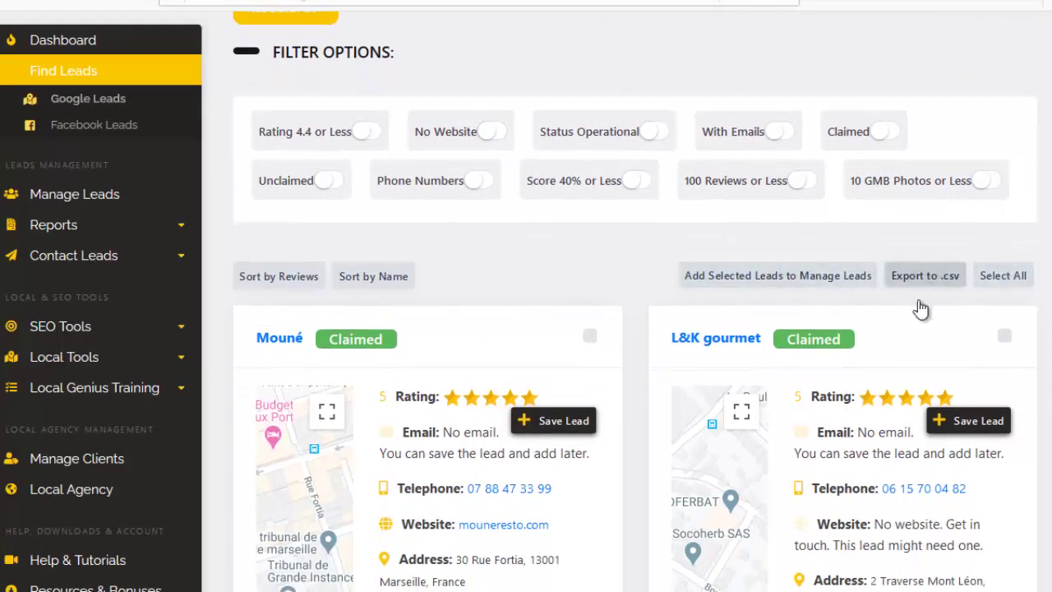
{"action": "scroll", "coordinate": [657, 238], "scroll_direction": "down", "scroll_amount": 2}
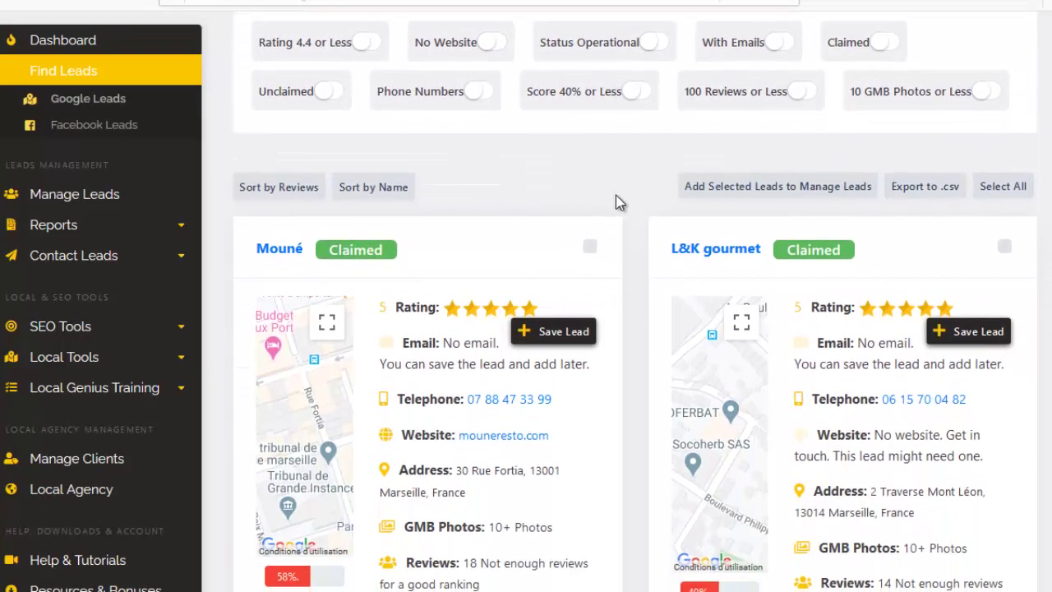
List the available report types and look over the Mouné and L&K gourmet leads
{"action": "left_click", "coordinate": [178, 231]}
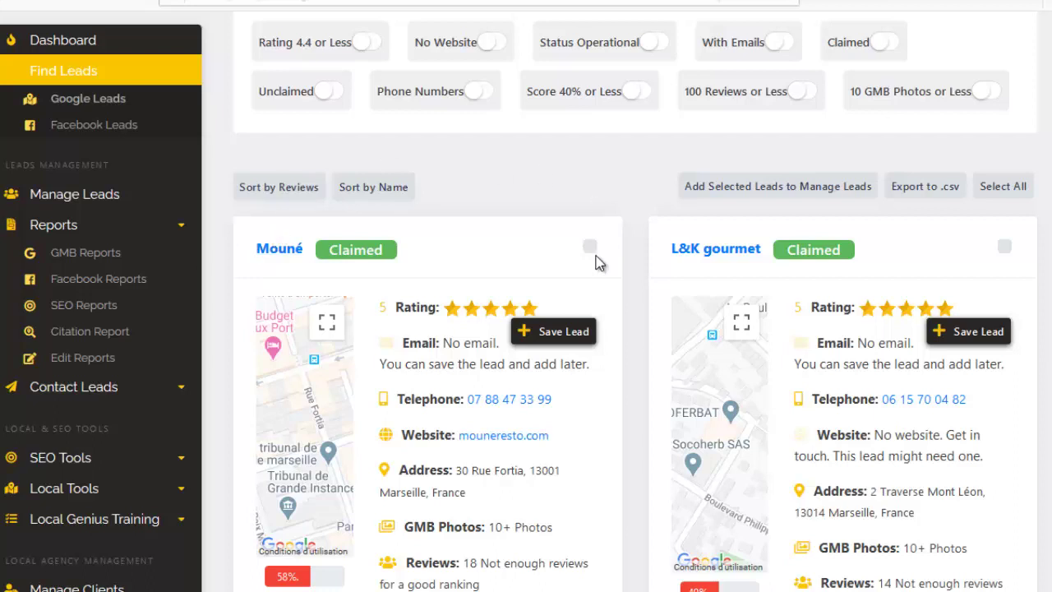
{"action": "scroll", "coordinate": [493, 267], "scroll_direction": "up", "scroll_amount": 1}
{"action": "scroll", "coordinate": [731, 404], "scroll_direction": "down", "scroll_amount": 2}
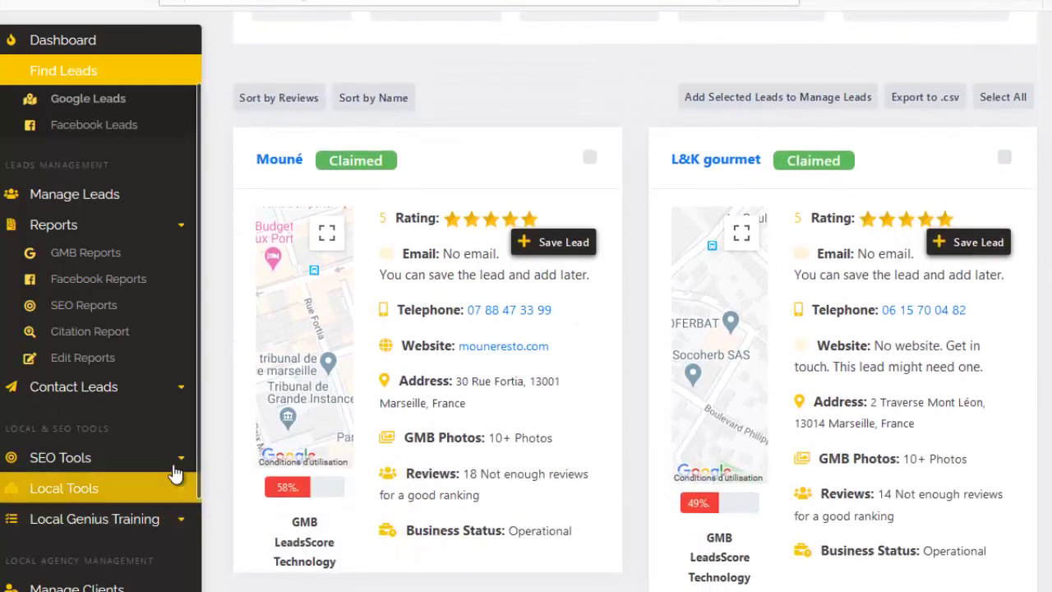
{"action": "left_click", "coordinate": [176, 458]}
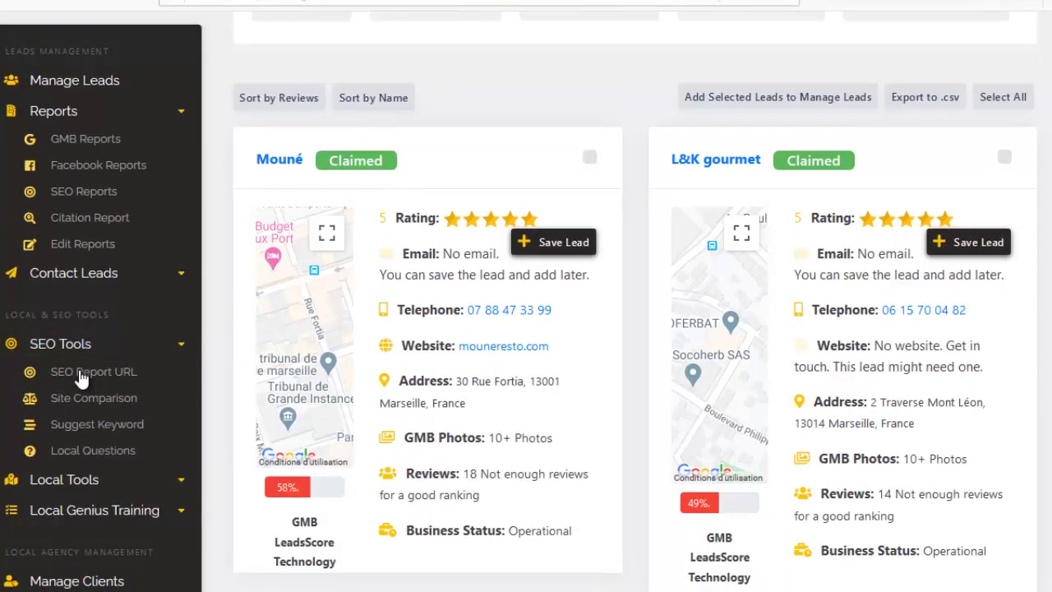
{"action": "left_click", "coordinate": [348, 213]}
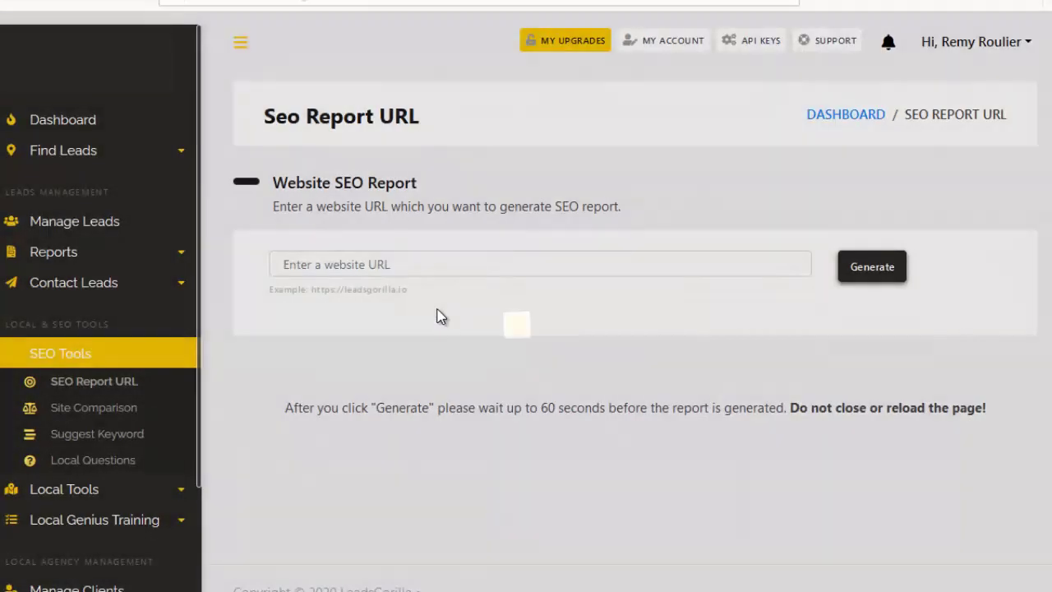
{"action": "left_click", "coordinate": [314, 274]}
{"action": "type", "text": "http://www.webmarketingfrenchie.com"}
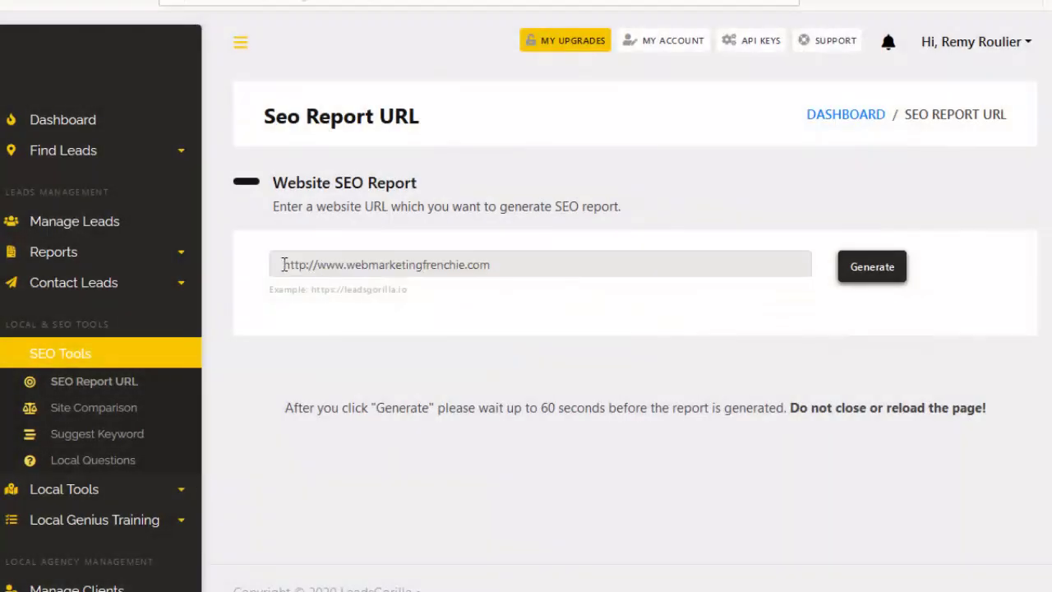
{"action": "left_click", "coordinate": [884, 266]}
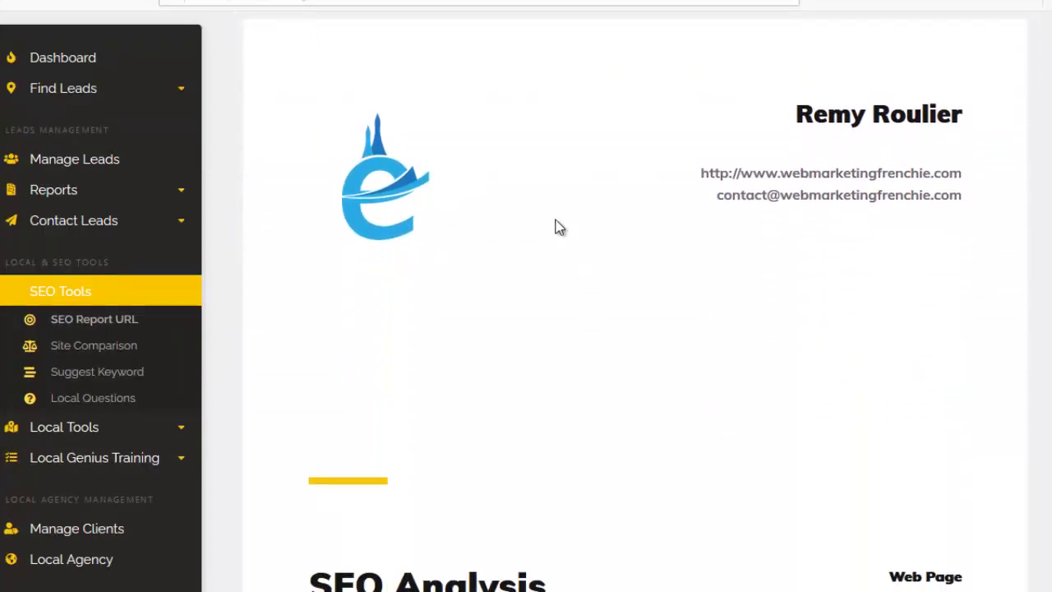
Examine the SEO report's cover page and its OnPage factors: title tag, meta description, body text and links
{"action": "scroll", "coordinate": [556, 220], "scroll_direction": "down", "scroll_amount": 1}
{"action": "scroll", "coordinate": [488, 222], "scroll_direction": "up", "scroll_amount": 2}
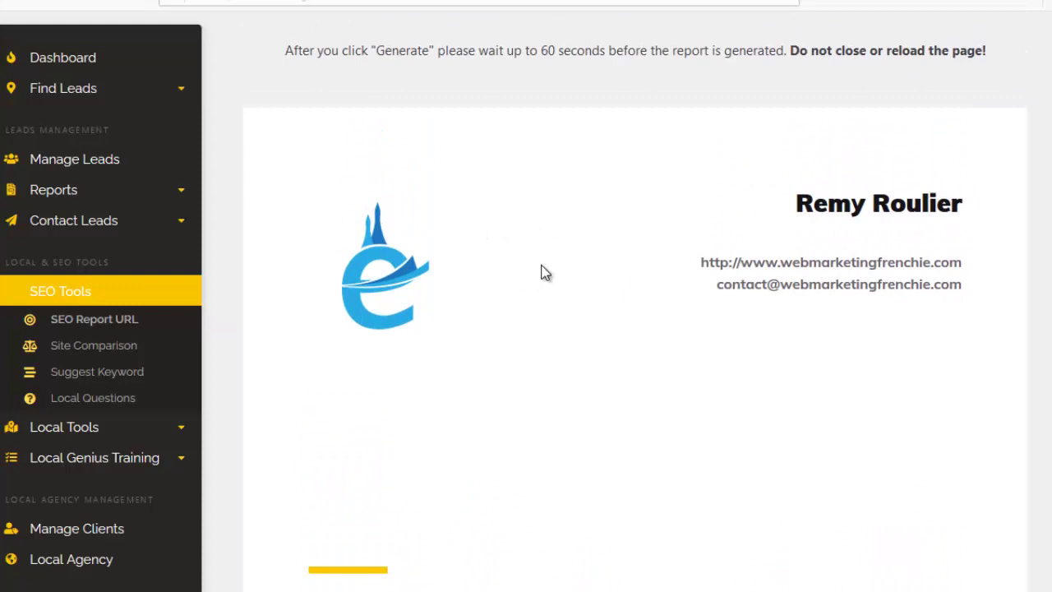
{"action": "scroll", "coordinate": [531, 288], "scroll_direction": "up", "scroll_amount": 1}
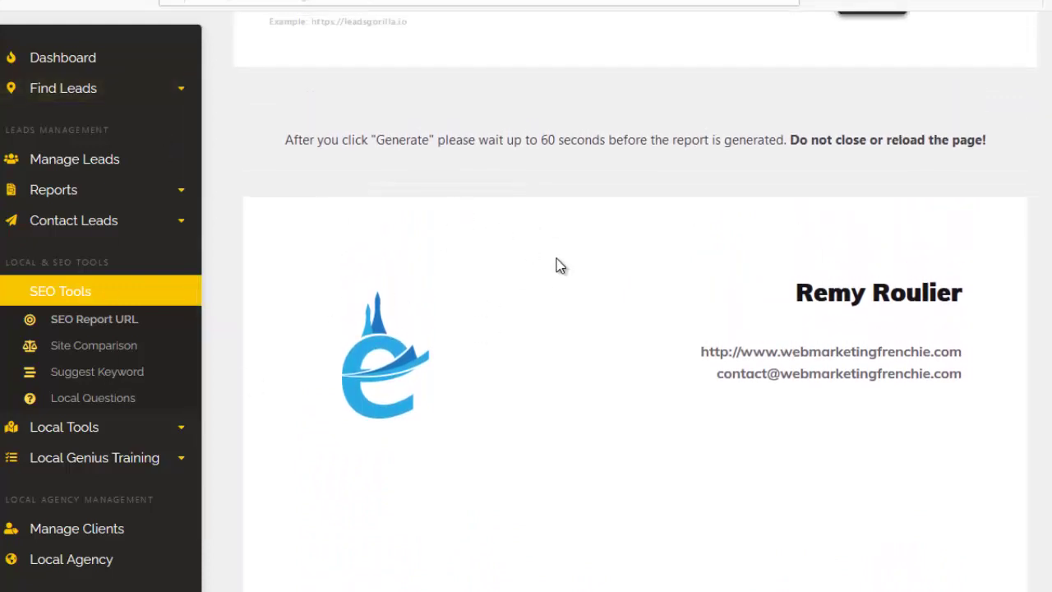
{"action": "scroll", "coordinate": [598, 262], "scroll_direction": "down", "scroll_amount": 2}
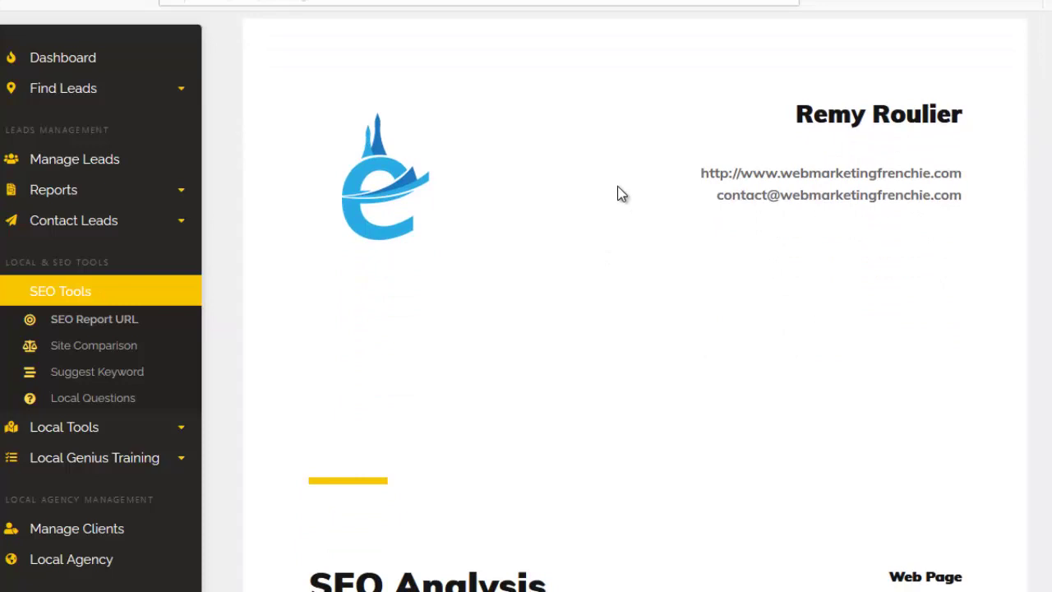
{"action": "scroll", "coordinate": [622, 187], "scroll_direction": "down", "scroll_amount": 4}
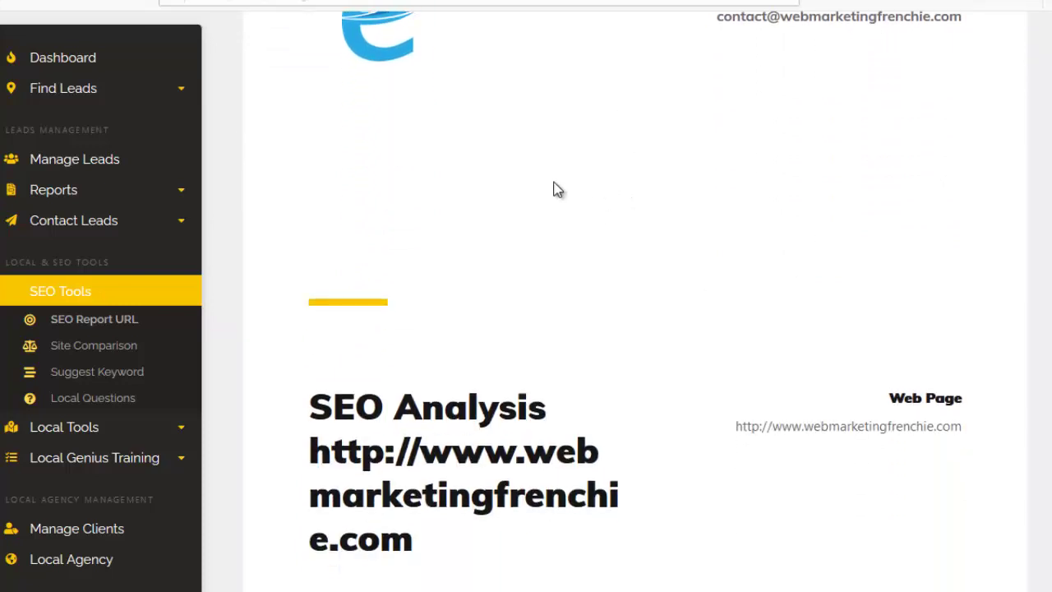
{"action": "scroll", "coordinate": [592, 201], "scroll_direction": "down", "scroll_amount": 7}
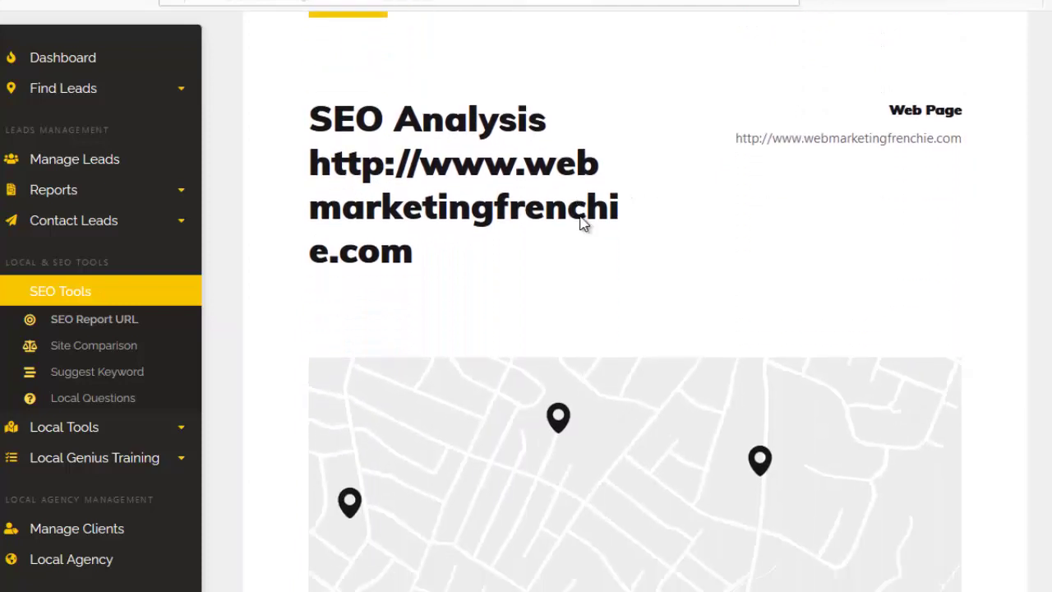
{"action": "scroll", "coordinate": [576, 228], "scroll_direction": "down", "scroll_amount": 5}
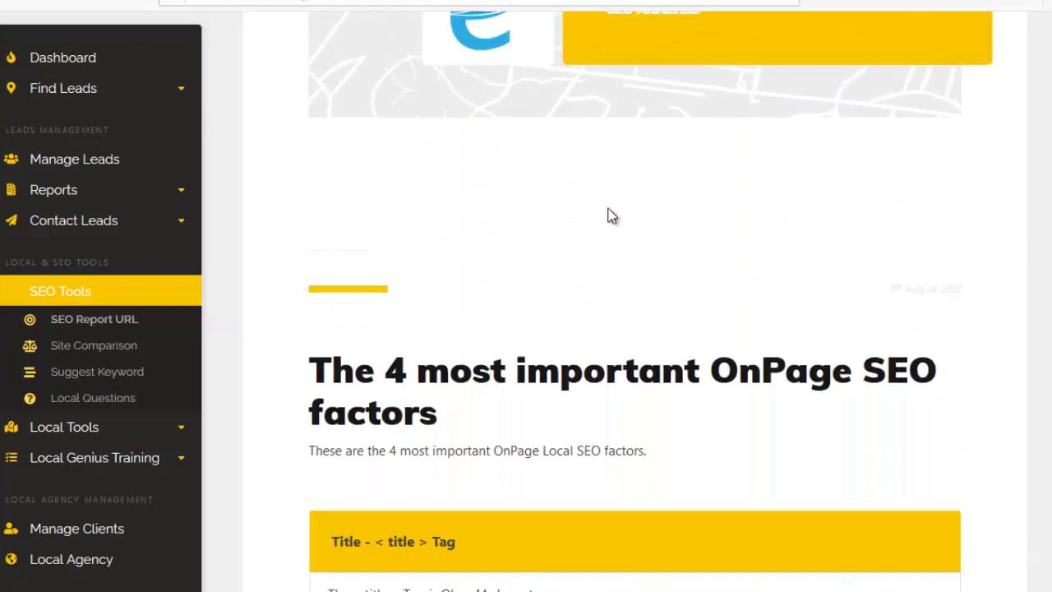
{"action": "scroll", "coordinate": [631, 253], "scroll_direction": "down", "scroll_amount": 1}
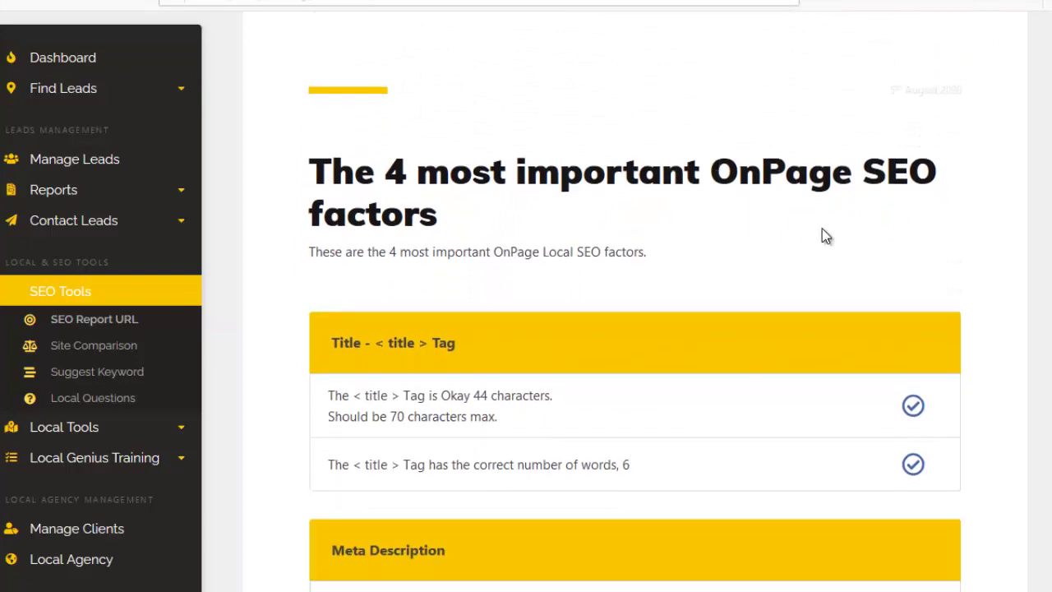
{"action": "scroll", "coordinate": [606, 198], "scroll_direction": "down", "scroll_amount": 2}
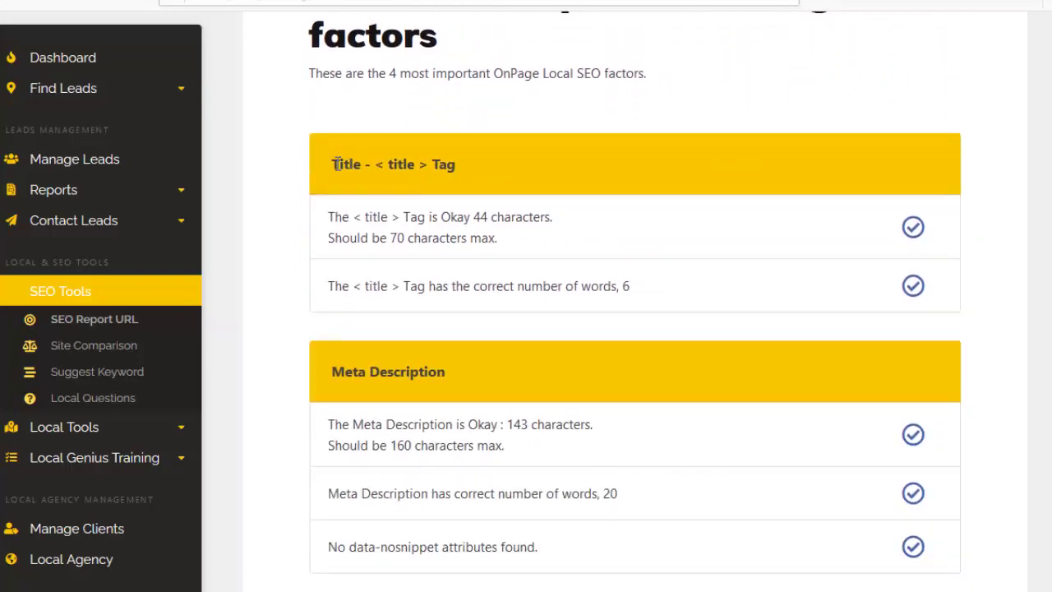
{"action": "scroll", "coordinate": [460, 187], "scroll_direction": "down", "scroll_amount": 9}
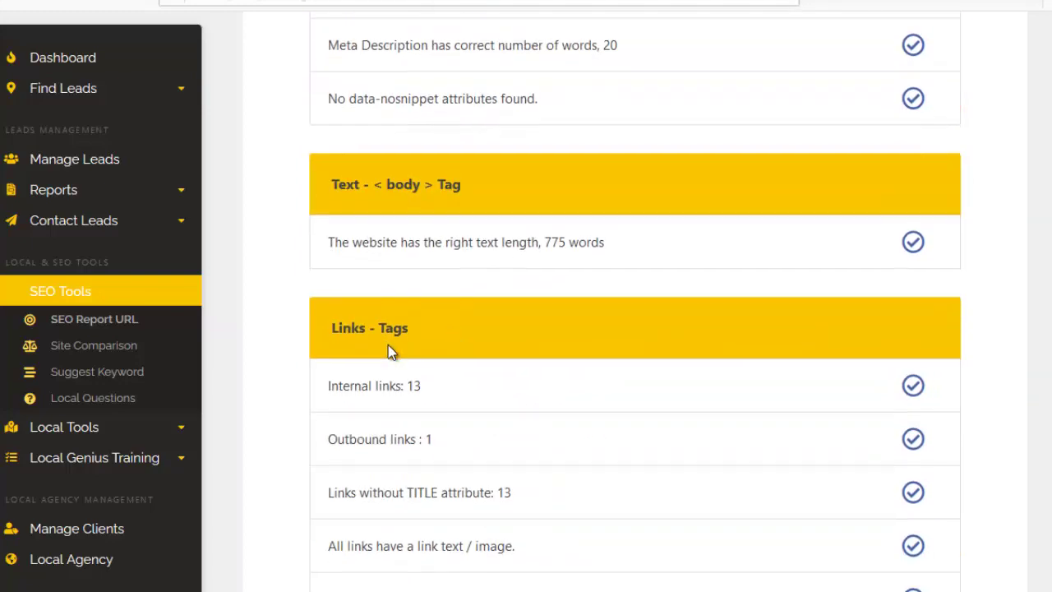
Examine the SEO report's backlinks, semantic analysis, heading structure and device previews of the website
{"action": "scroll", "coordinate": [465, 314], "scroll_direction": "down", "scroll_amount": 7}
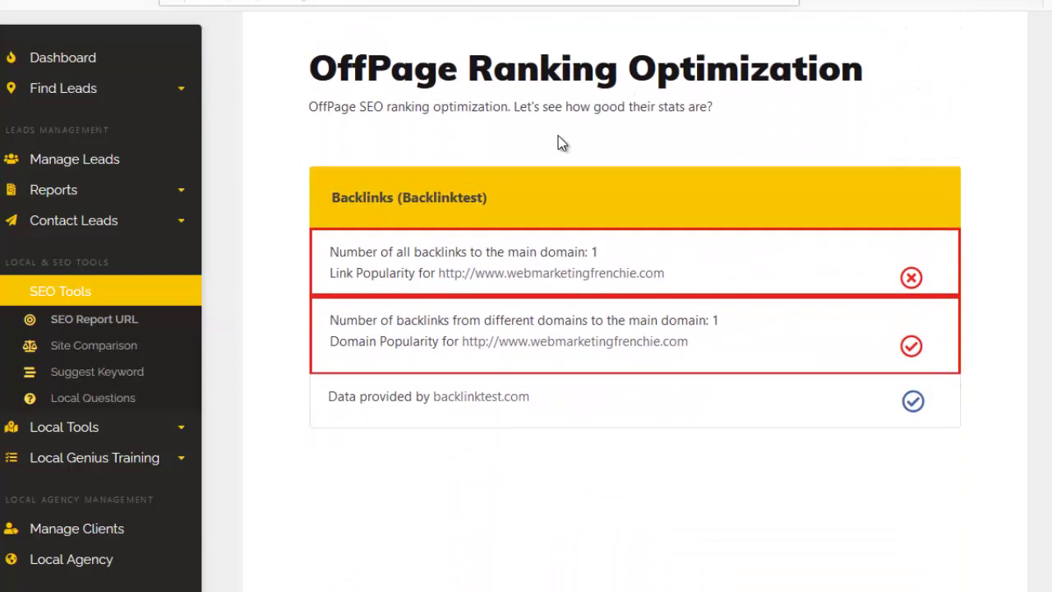
{"action": "scroll", "coordinate": [565, 127], "scroll_direction": "up", "scroll_amount": 4}
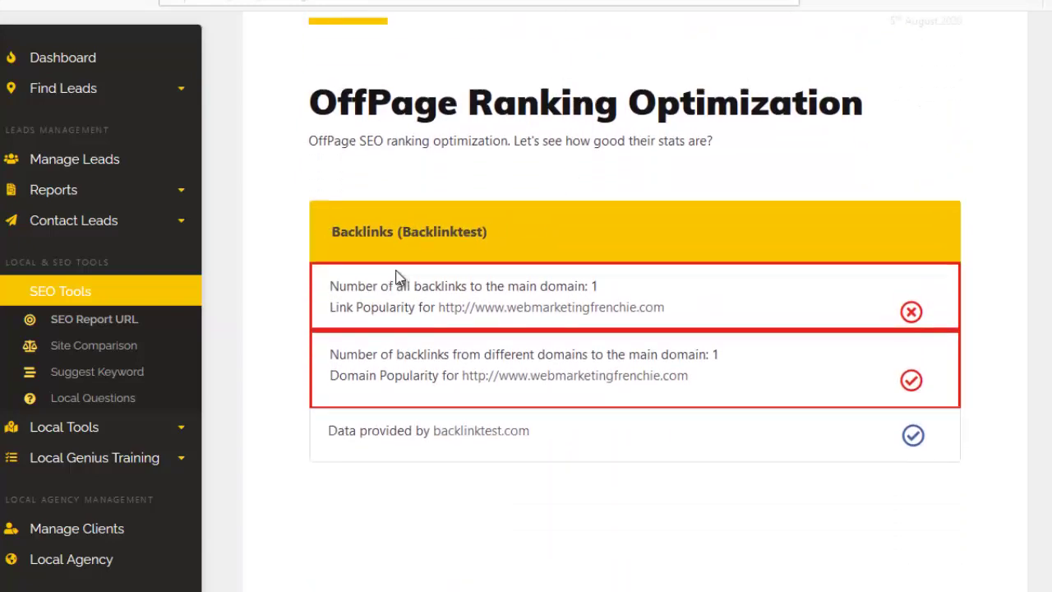
{"action": "scroll", "coordinate": [458, 129], "scroll_direction": "down", "scroll_amount": 5}
{"action": "scroll", "coordinate": [518, 279], "scroll_direction": "down", "scroll_amount": 20}
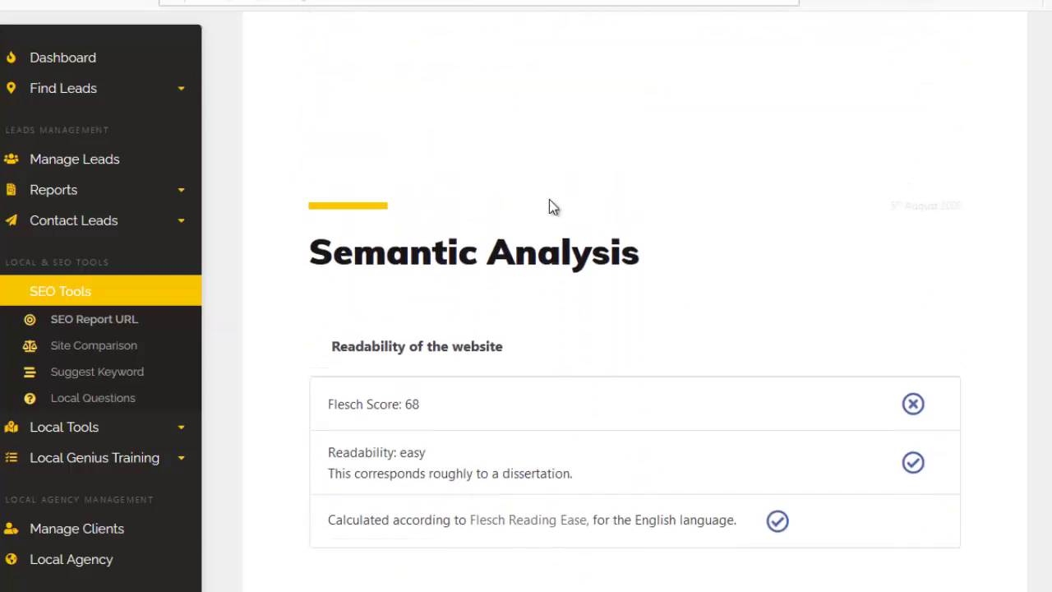
{"action": "scroll", "coordinate": [611, 273], "scroll_direction": "down", "scroll_amount": 20}
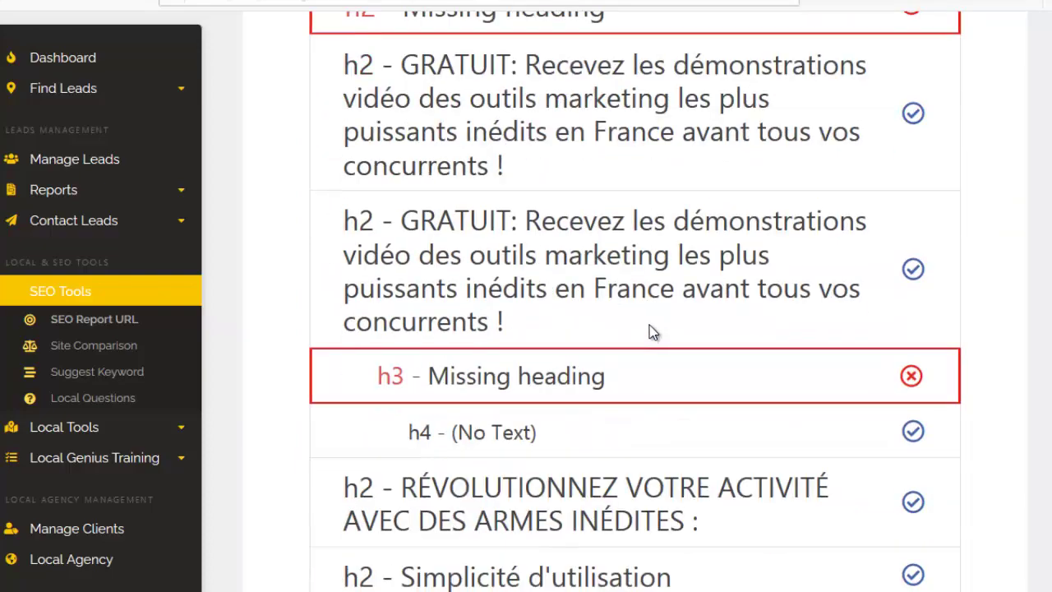
{"action": "scroll", "coordinate": [607, 369], "scroll_direction": "down", "scroll_amount": 20}
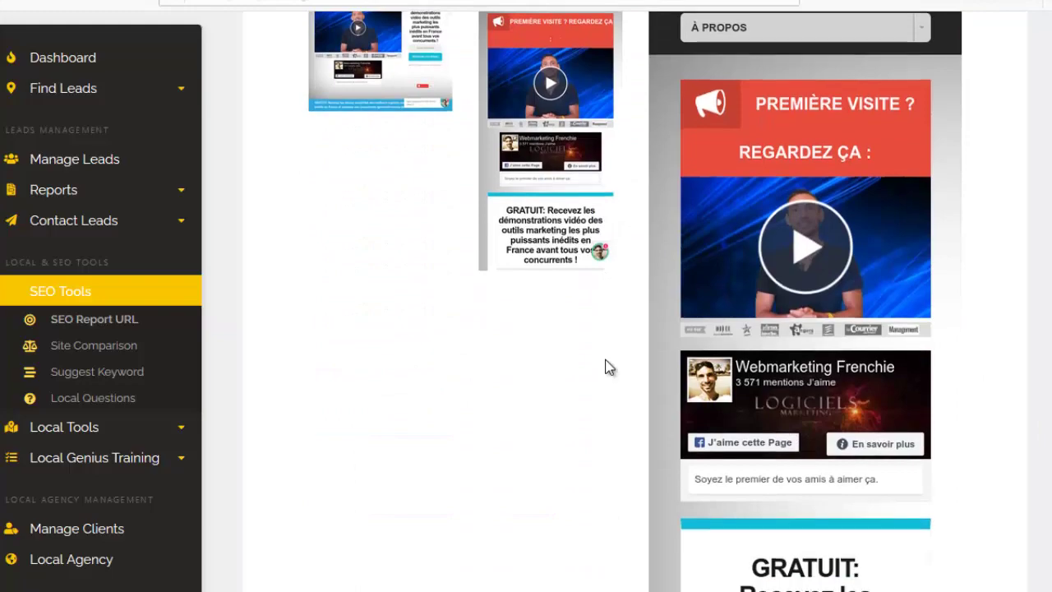
{"action": "scroll", "coordinate": [606, 367], "scroll_direction": "up", "scroll_amount": 7}
{"action": "scroll", "coordinate": [510, 263], "scroll_direction": "down", "scroll_amount": 6}
{"action": "scroll", "coordinate": [551, 290], "scroll_direction": "down", "scroll_amount": 7}
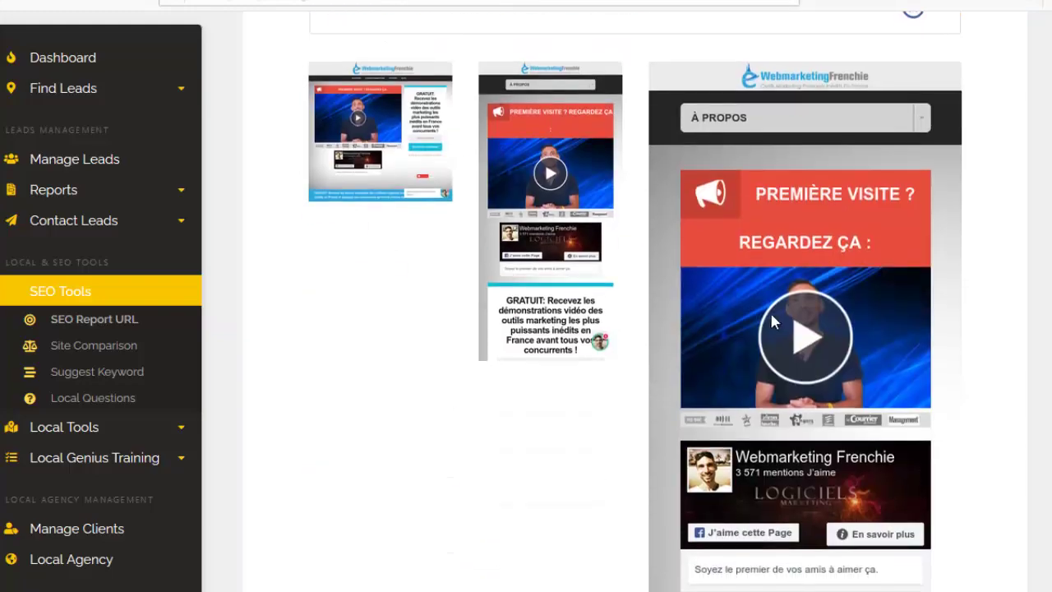
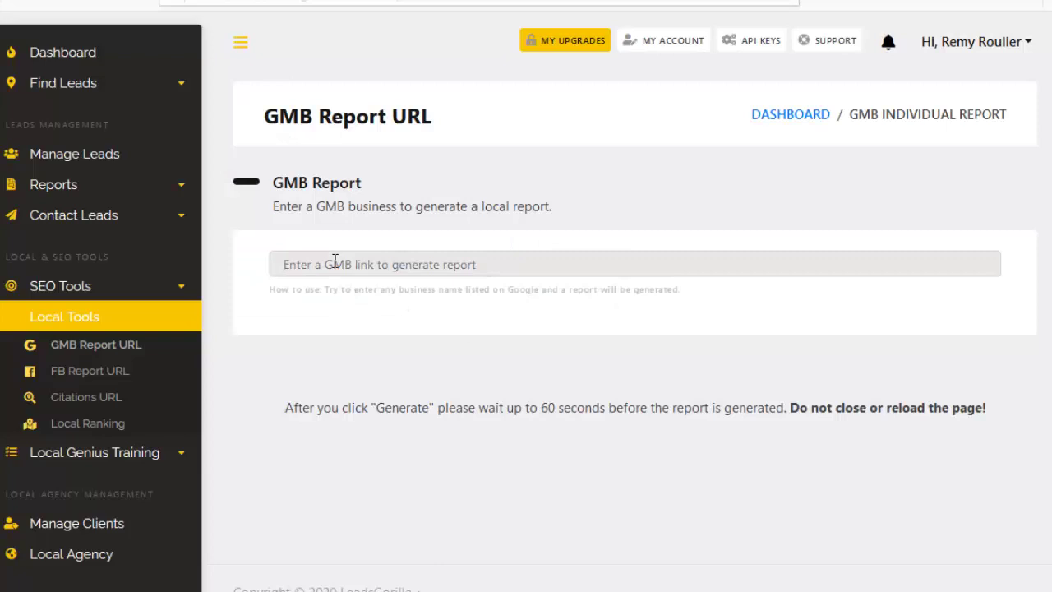
Look up "chez marinette" for a GMB report and choose Chez Marinette - Restaurant Marseille
{"action": "type", "text": "ez"}
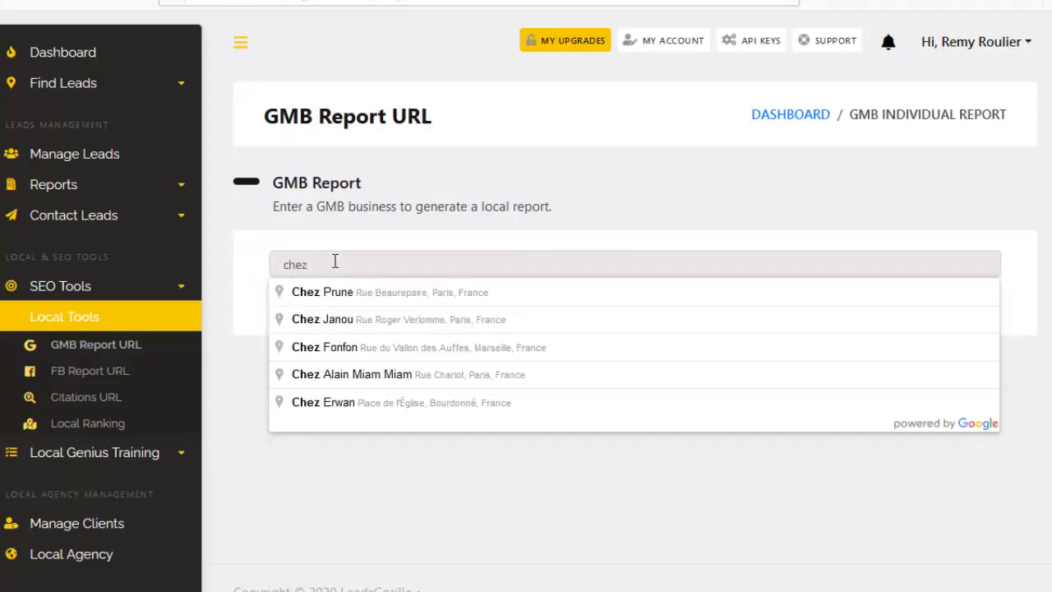
{"action": "type", "text": " m"}
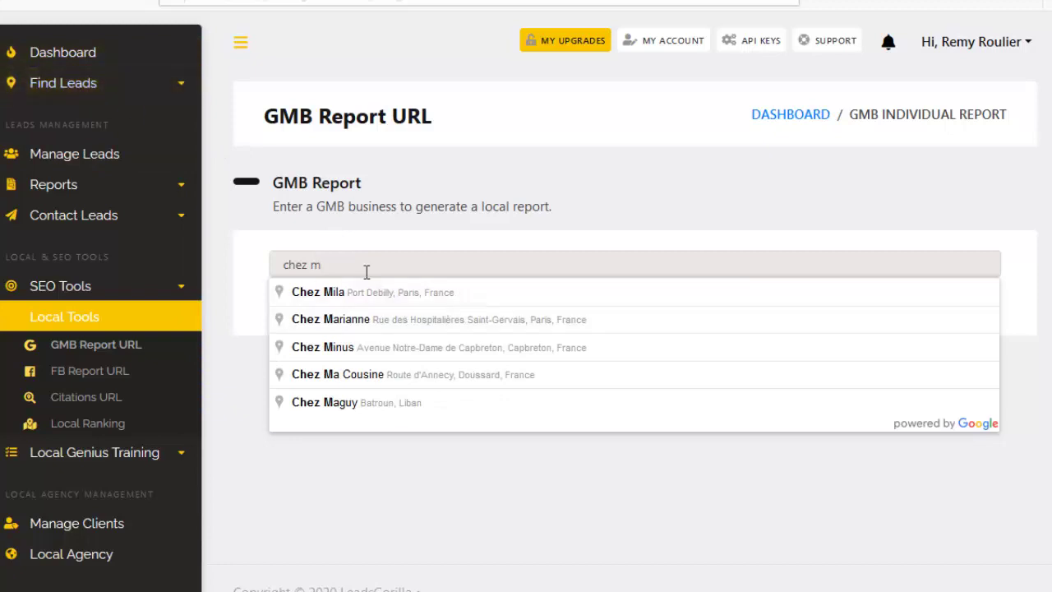
{"action": "type", "text": "arinette"}
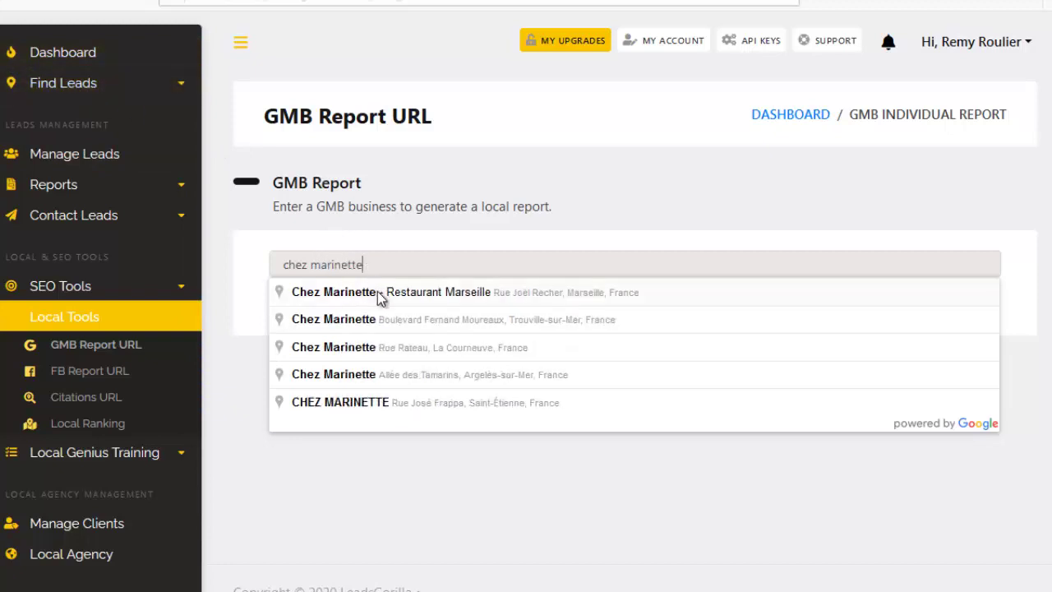
{"action": "left_click", "coordinate": [380, 293]}
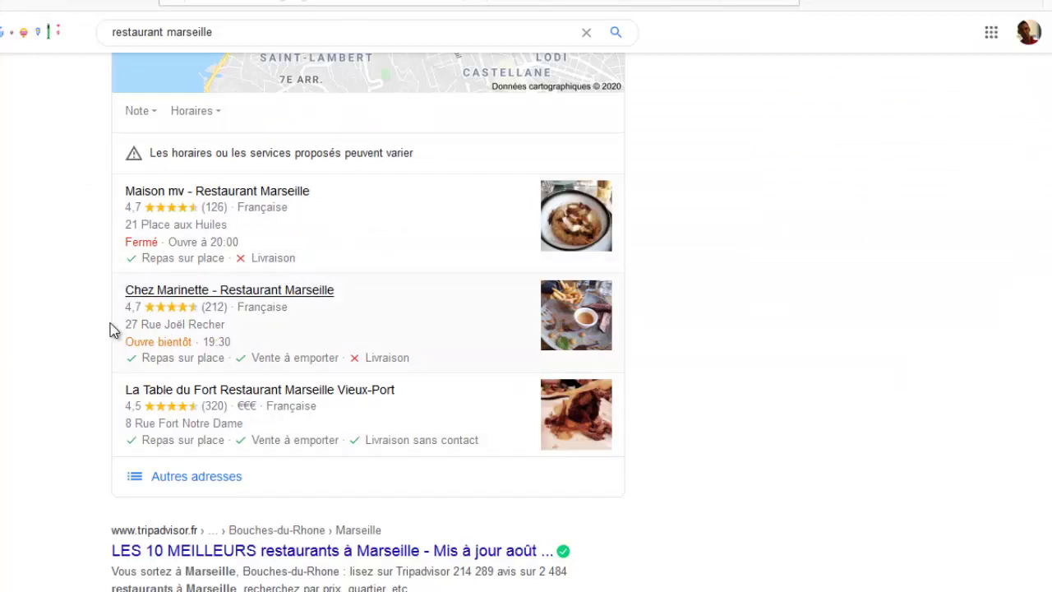
Browse the full list of Google business listings for "restaurant marseille", and return to the main search results to review the top three restaurants
{"action": "left_click", "coordinate": [182, 478]}
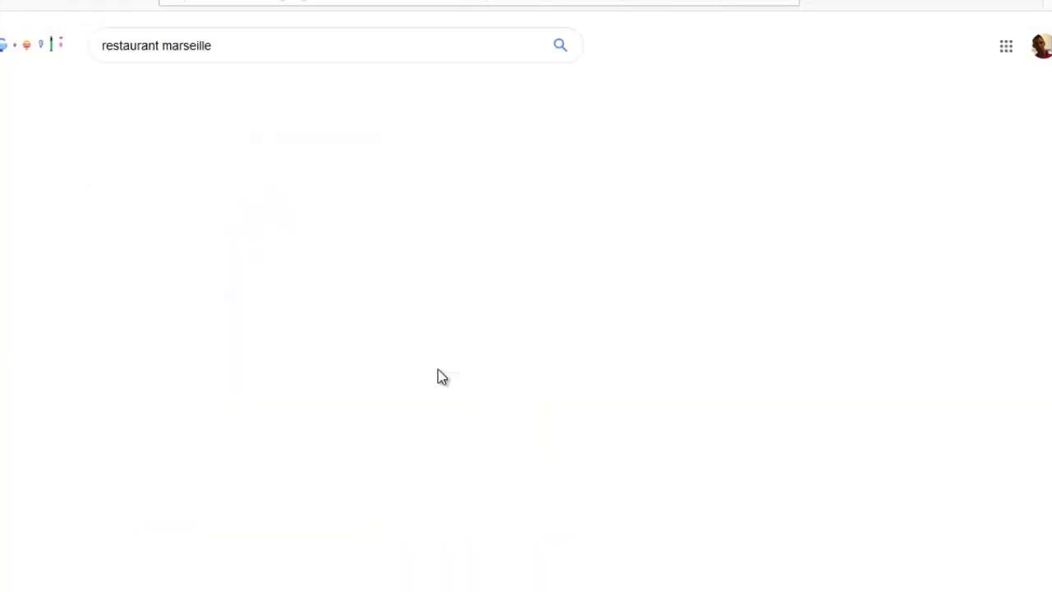
{"action": "scroll", "coordinate": [136, 328], "scroll_direction": "down", "scroll_amount": 5}
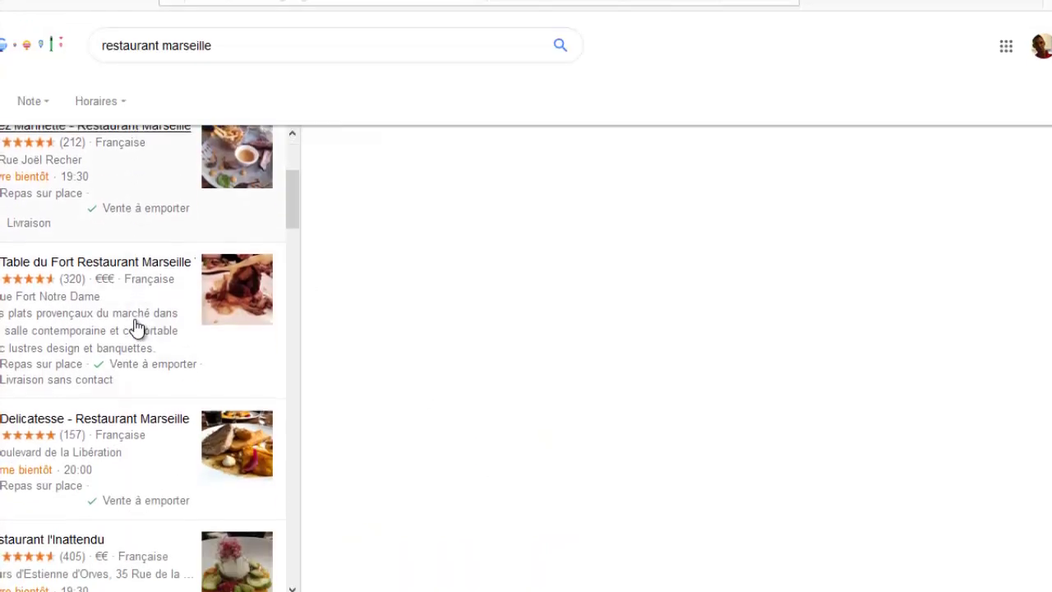
{"action": "scroll", "coordinate": [142, 327], "scroll_direction": "down", "scroll_amount": 3}
{"action": "scroll", "coordinate": [137, 470], "scroll_direction": "up", "scroll_amount": 5}
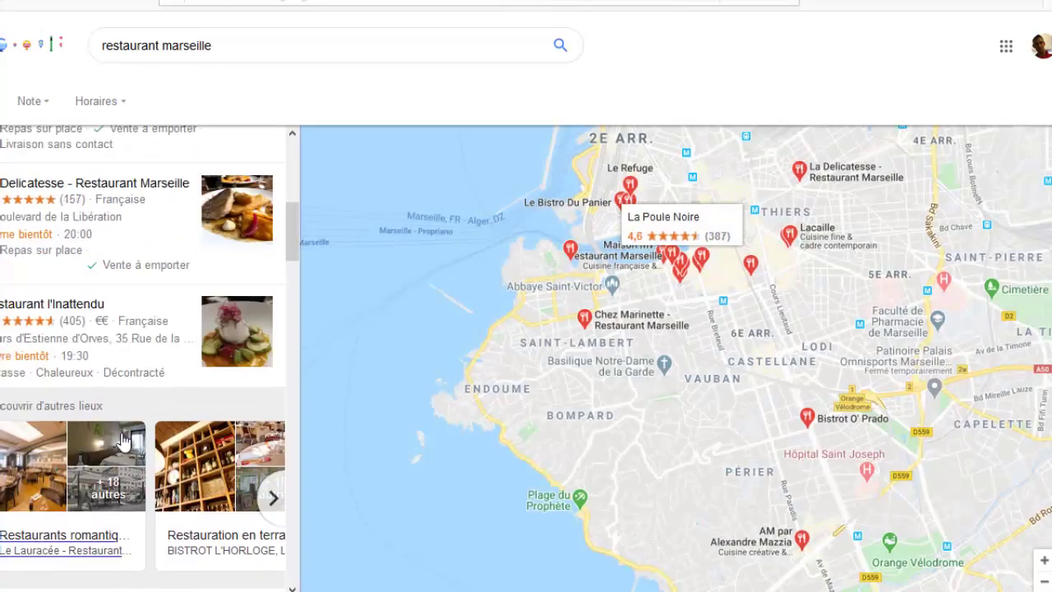
{"action": "key", "text": "alt+Left"}
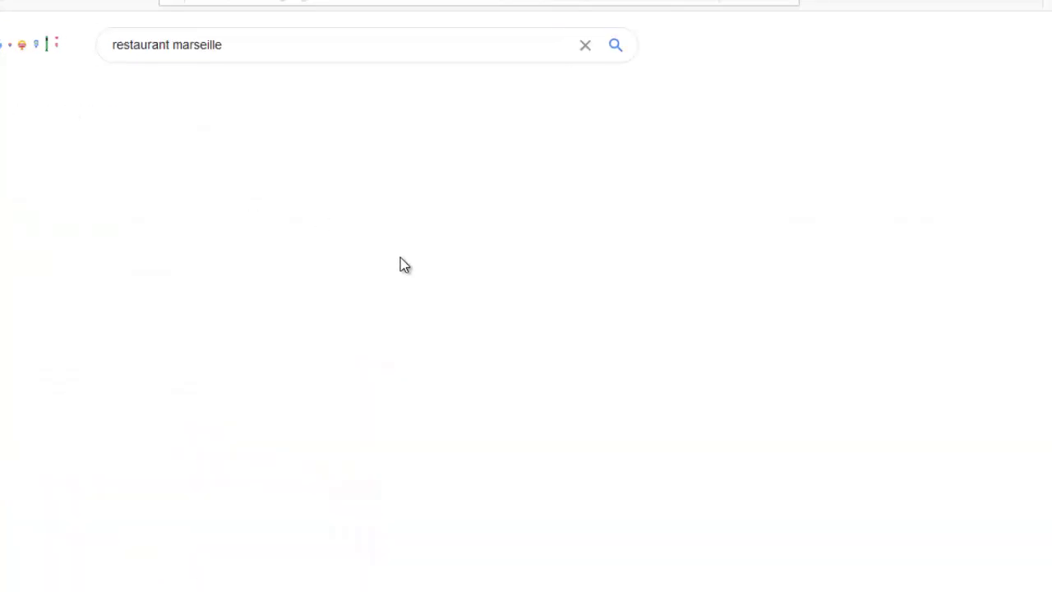
{"action": "scroll", "coordinate": [176, 246], "scroll_direction": "down", "scroll_amount": 2}
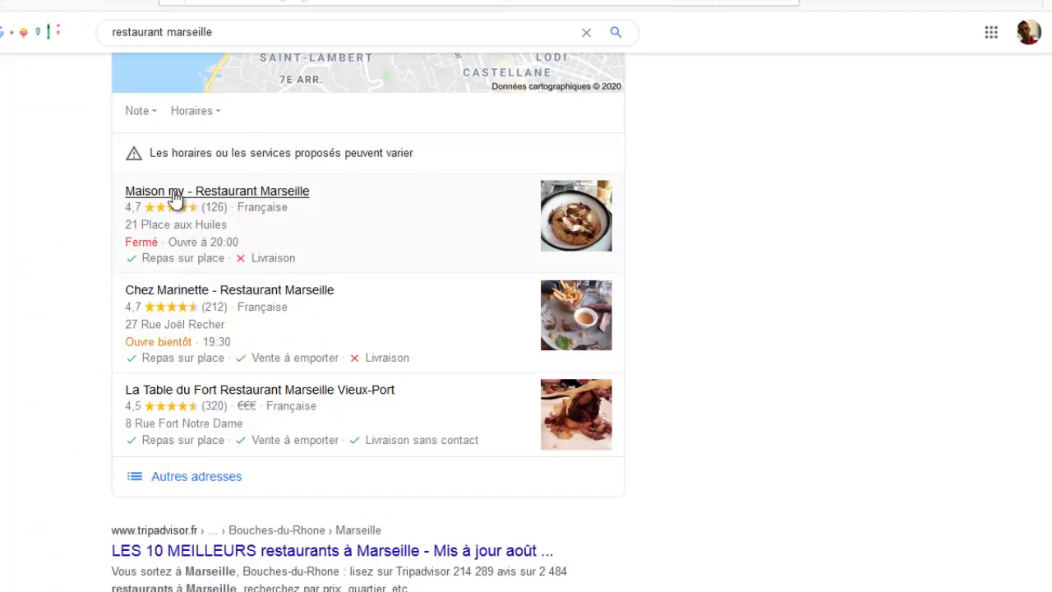
{"action": "scroll", "coordinate": [176, 205], "scroll_direction": "up", "scroll_amount": 4}
{"action": "scroll", "coordinate": [160, 240], "scroll_direction": "down", "scroll_amount": 4}
{"action": "scroll", "coordinate": [160, 241], "scroll_direction": "down", "scroll_amount": 1}
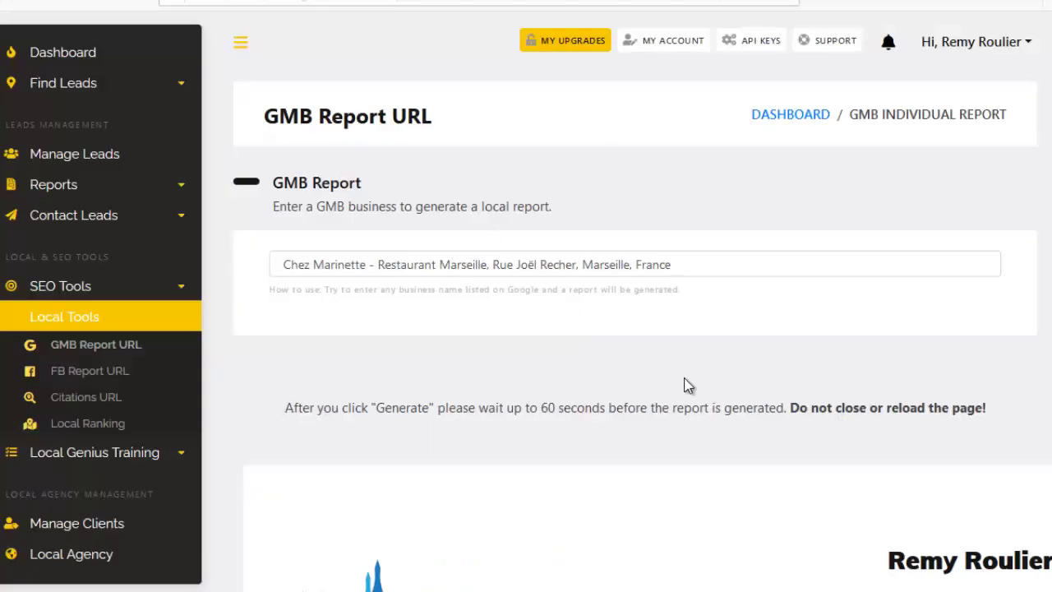
Examine the Chez Marinette GMB report's cover, introduction and minimum business details: address, phone, webpage and email
{"action": "scroll", "coordinate": [740, 370], "scroll_direction": "down", "scroll_amount": 2}
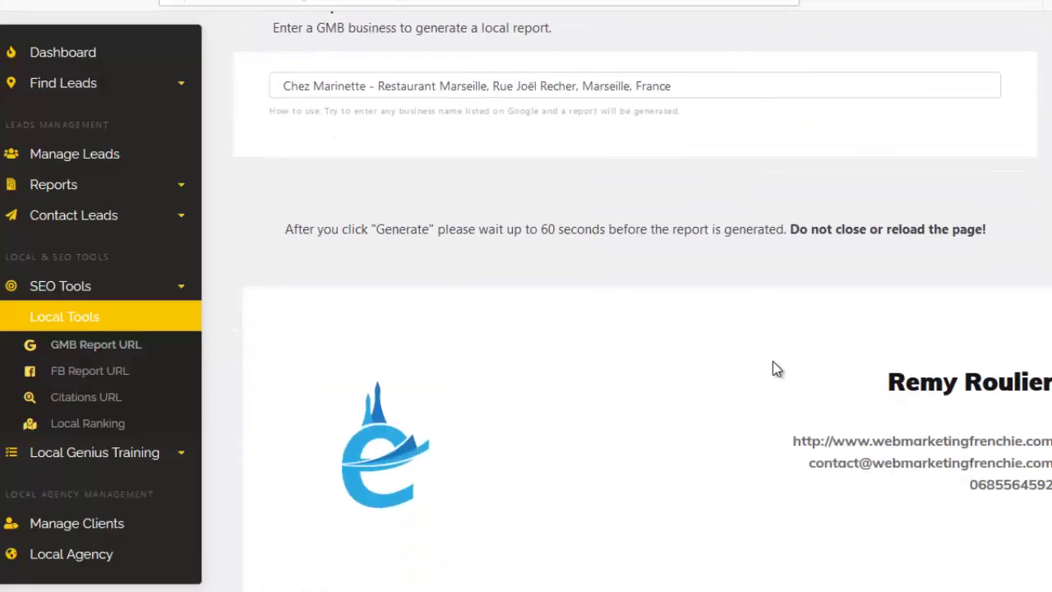
{"action": "scroll", "coordinate": [773, 361], "scroll_direction": "down", "scroll_amount": 4}
{"action": "scroll", "coordinate": [854, 259], "scroll_direction": "down", "scroll_amount": 7}
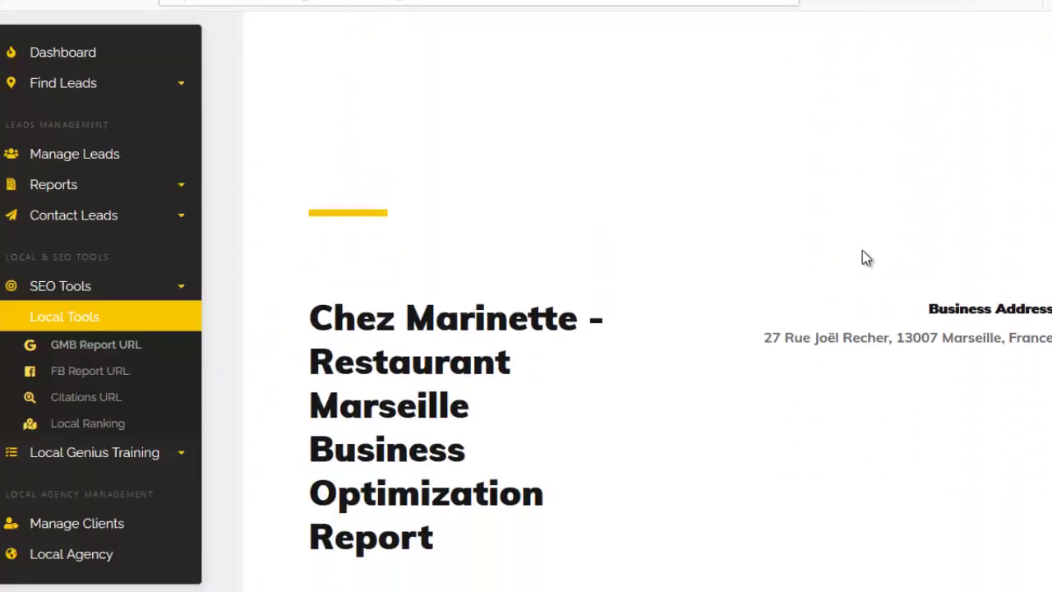
{"action": "scroll", "coordinate": [765, 268], "scroll_direction": "down", "scroll_amount": 10}
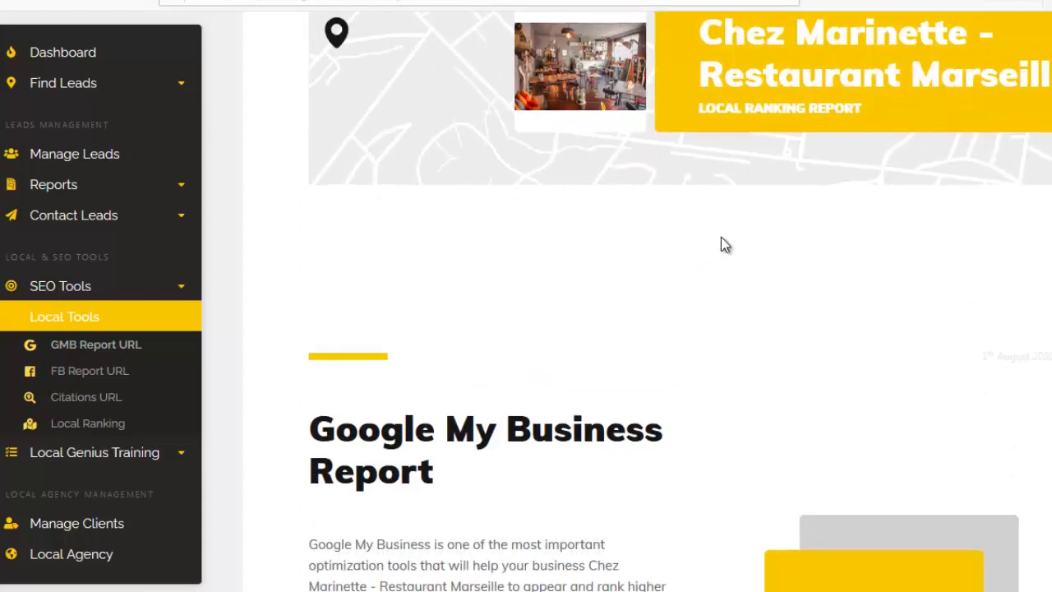
{"action": "scroll", "coordinate": [557, 173], "scroll_direction": "down", "scroll_amount": 7}
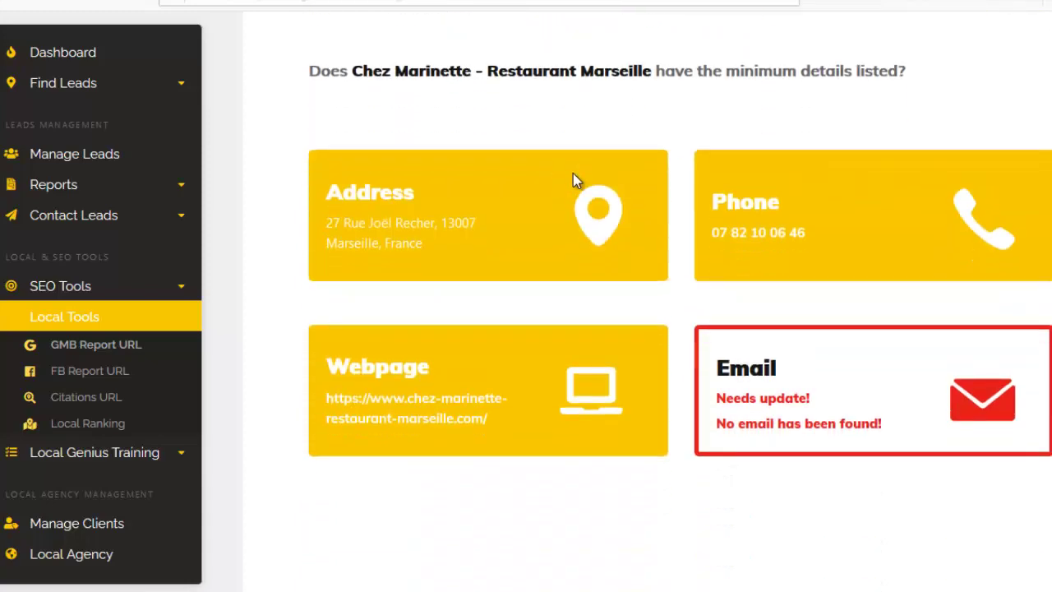
{"action": "scroll", "coordinate": [793, 321], "scroll_direction": "up", "scroll_amount": 3}
{"action": "scroll", "coordinate": [853, 426], "scroll_direction": "down", "scroll_amount": 1}
{"action": "scroll", "coordinate": [649, 331], "scroll_direction": "up", "scroll_amount": 6}
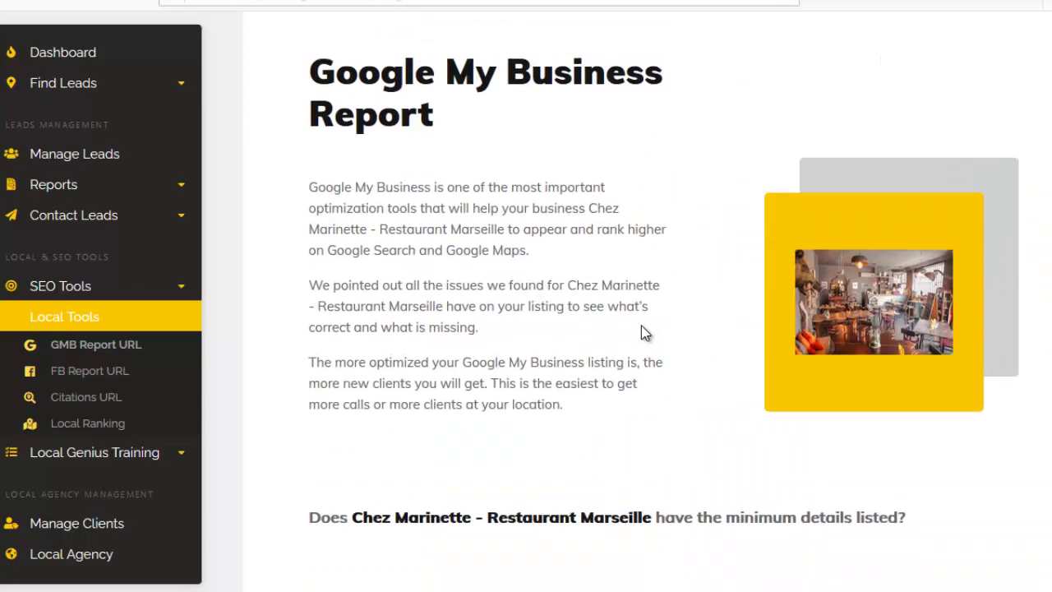
{"action": "scroll", "coordinate": [681, 322], "scroll_direction": "down", "scroll_amount": 5}
{"action": "scroll", "coordinate": [654, 284], "scroll_direction": "down", "scroll_amount": 2}
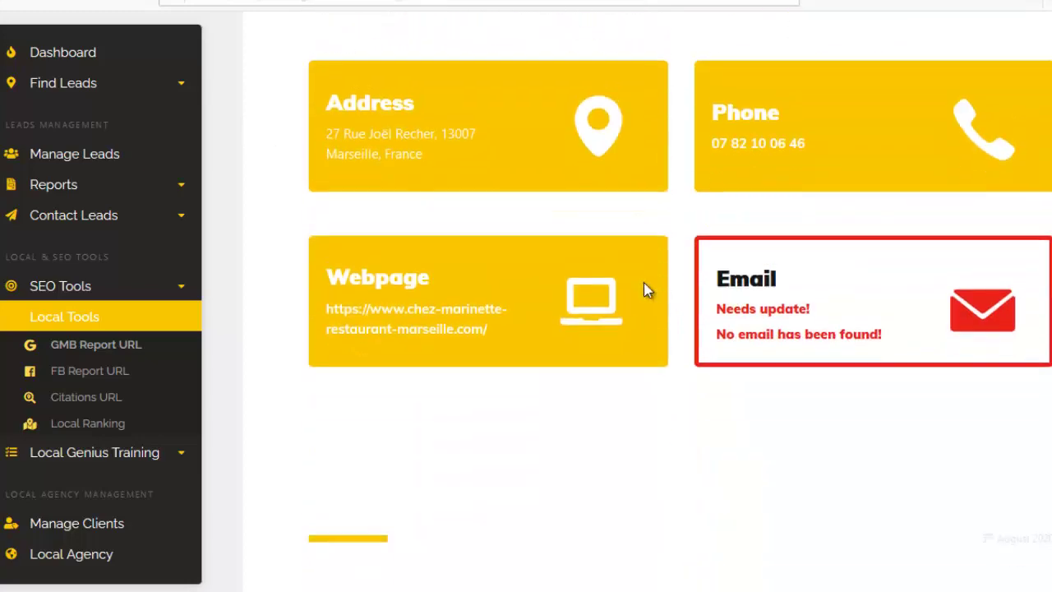
Examine the GMB report's six important Google ranking factors and the section on whether the business is claimed
{"action": "scroll", "coordinate": [567, 156], "scroll_direction": "down", "scroll_amount": 3}
{"action": "scroll", "coordinate": [416, 189], "scroll_direction": "down", "scroll_amount": 8}
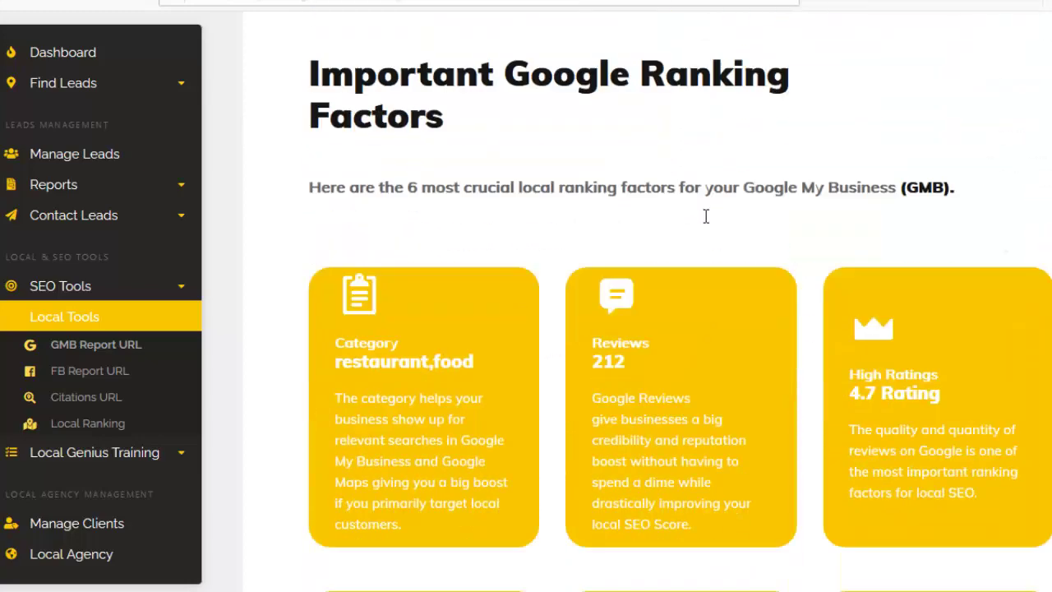
{"action": "scroll", "coordinate": [455, 242], "scroll_direction": "up", "scroll_amount": 3}
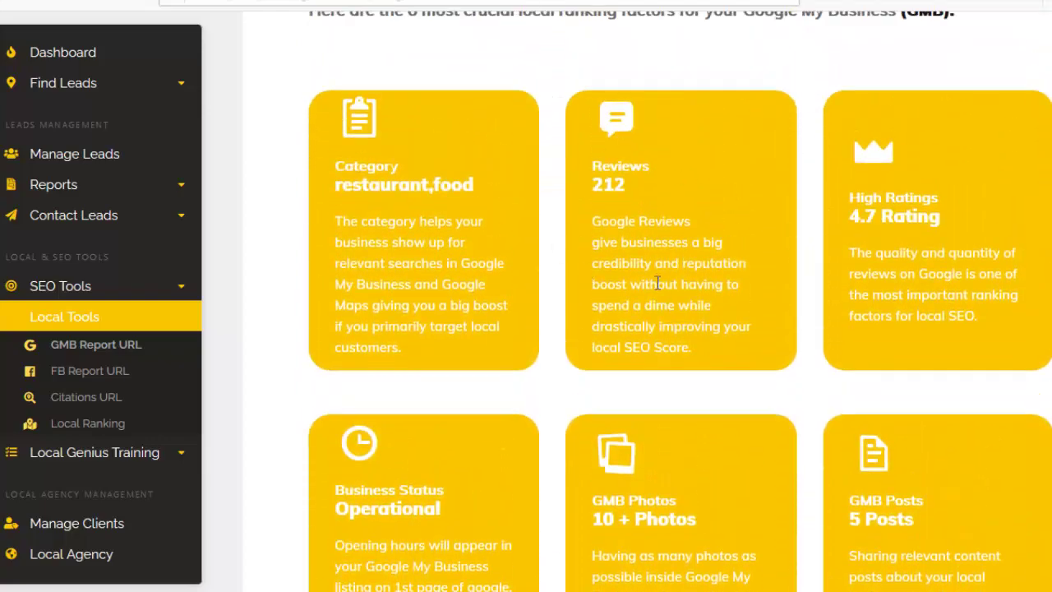
{"action": "scroll", "coordinate": [657, 283], "scroll_direction": "up", "scroll_amount": 2}
{"action": "scroll", "coordinate": [746, 329], "scroll_direction": "down", "scroll_amount": 2}
{"action": "scroll", "coordinate": [730, 357], "scroll_direction": "down", "scroll_amount": 1}
{"action": "scroll", "coordinate": [699, 295], "scroll_direction": "down", "scroll_amount": 4}
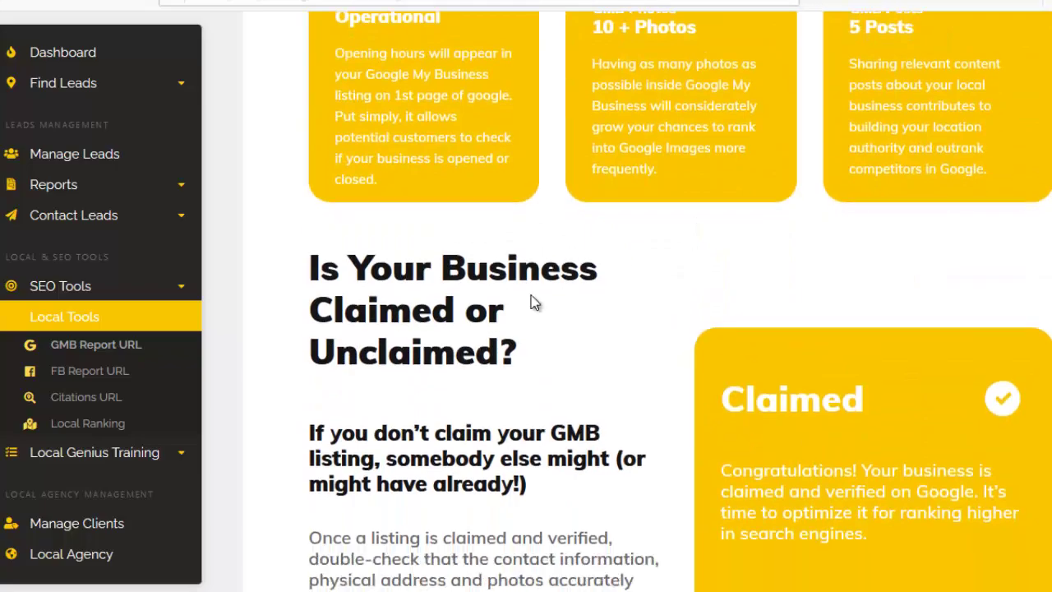
{"action": "scroll", "coordinate": [535, 301], "scroll_direction": "down", "scroll_amount": 3}
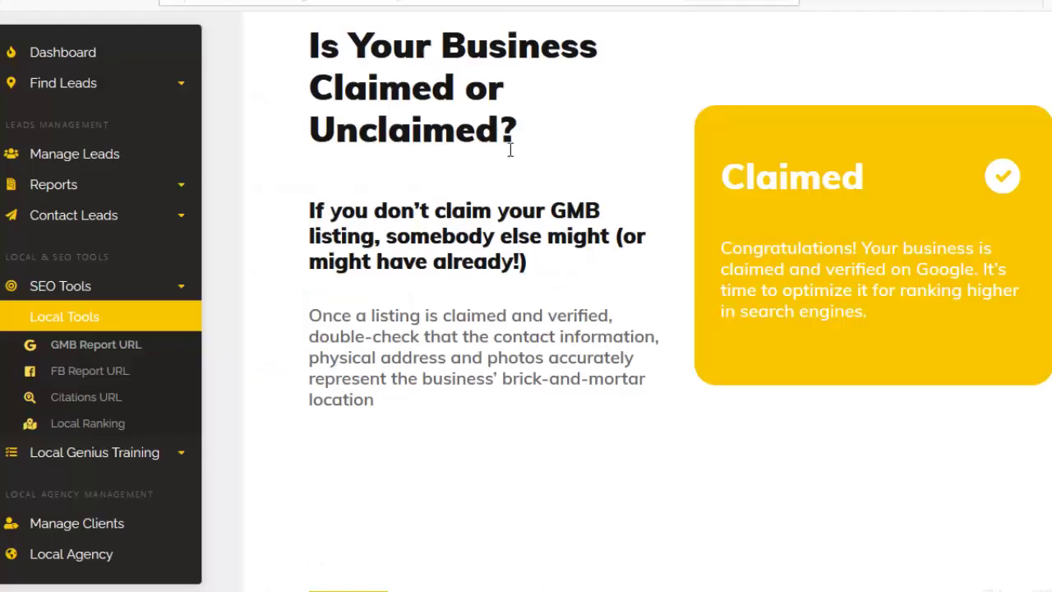
Review the customer reviews in the GMB report and the mobile-responsiveness check of the restaurant's website
{"action": "scroll", "coordinate": [596, 291], "scroll_direction": "down", "scroll_amount": 10}
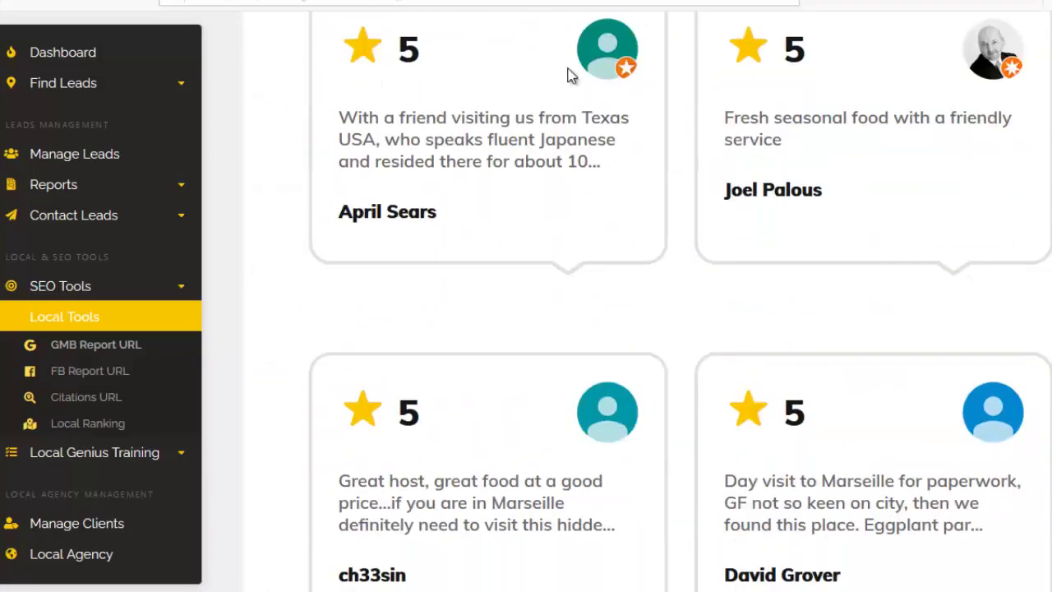
{"action": "scroll", "coordinate": [568, 207], "scroll_direction": "up", "scroll_amount": 3}
{"action": "scroll", "coordinate": [656, 261], "scroll_direction": "down", "scroll_amount": 15}
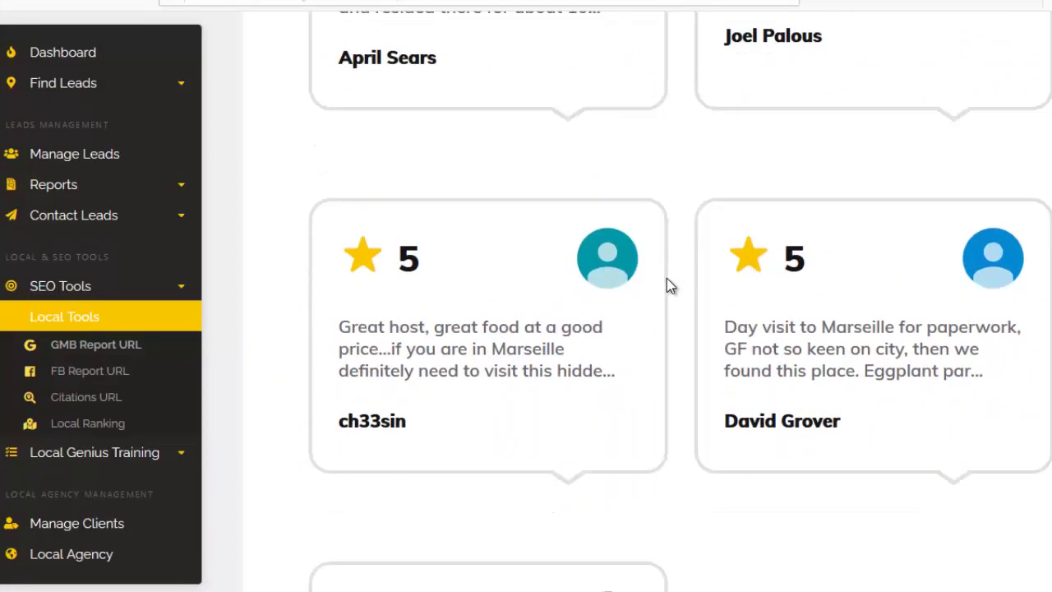
{"action": "scroll", "coordinate": [617, 232], "scroll_direction": "down", "scroll_amount": 12}
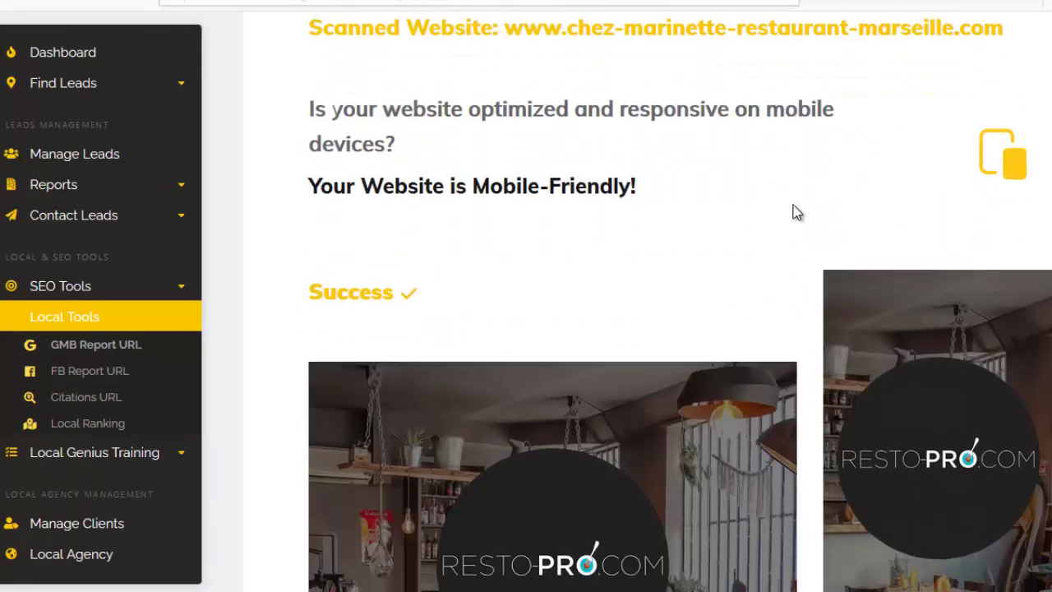
{"action": "scroll", "coordinate": [696, 277], "scroll_direction": "down", "scroll_amount": 9}
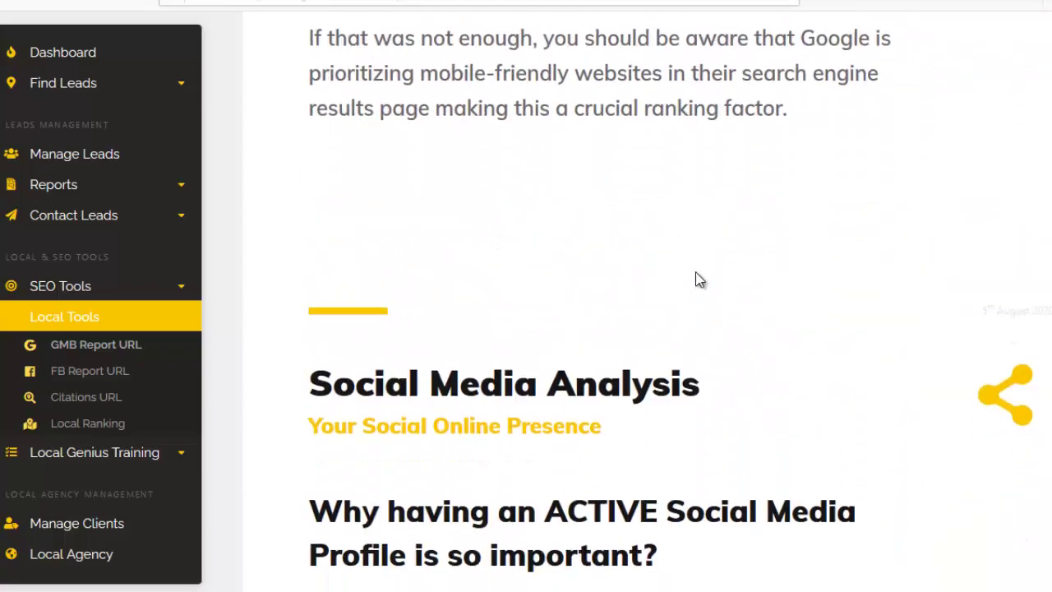
Examine the report's Social Media Analysis of the restaurant's profiles and its Video Analysis section
{"action": "scroll", "coordinate": [568, 263], "scroll_direction": "up", "scroll_amount": 1}
{"action": "scroll", "coordinate": [551, 239], "scroll_direction": "down", "scroll_amount": 1}
{"action": "scroll", "coordinate": [552, 239], "scroll_direction": "down", "scroll_amount": 4}
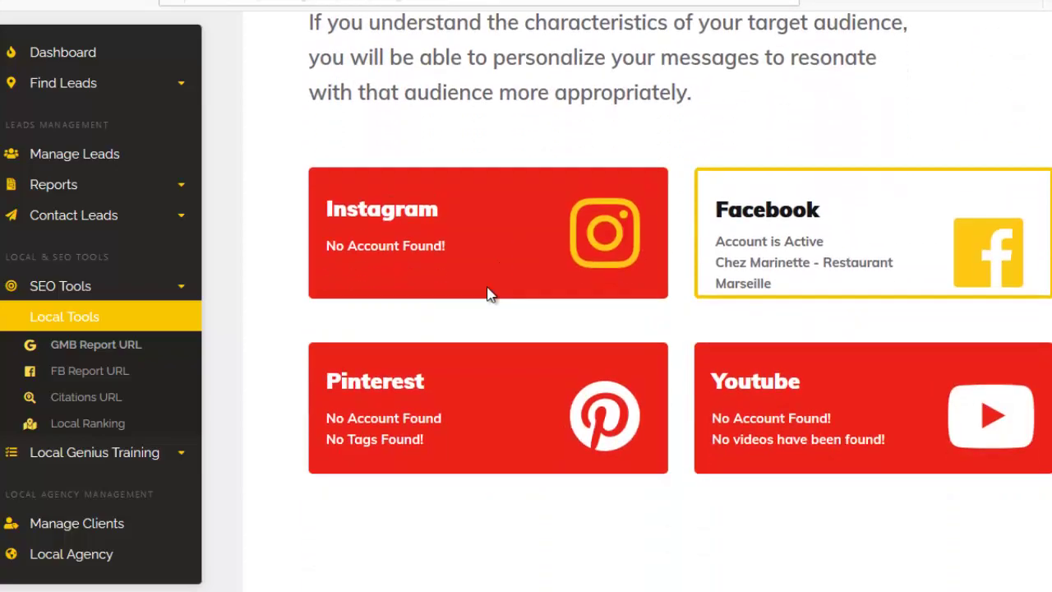
{"action": "scroll", "coordinate": [585, 218], "scroll_direction": "down", "scroll_amount": 7}
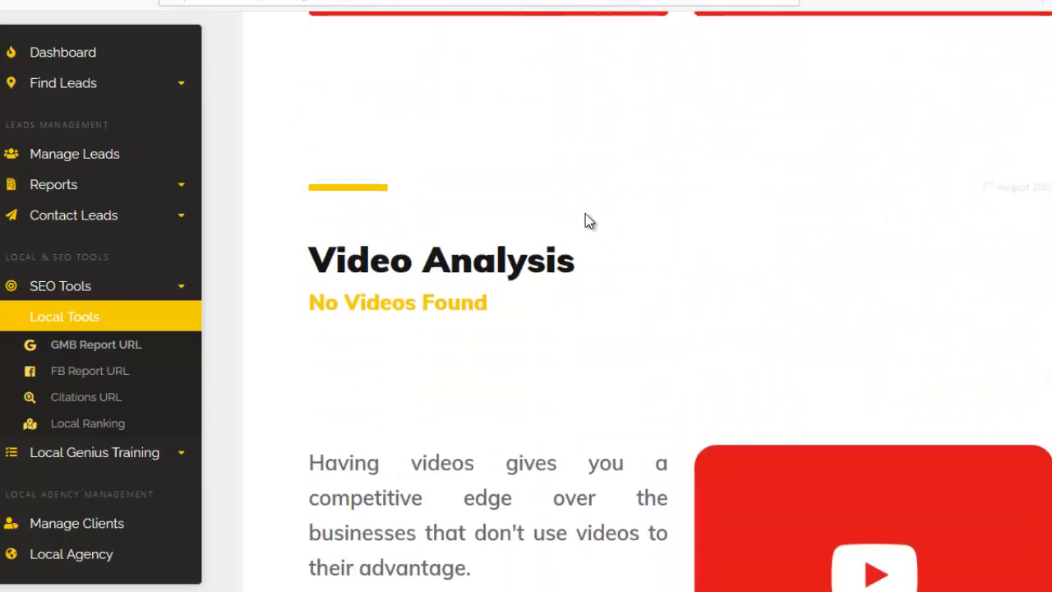
{"action": "scroll", "coordinate": [568, 180], "scroll_direction": "up", "scroll_amount": 6}
{"action": "scroll", "coordinate": [703, 290], "scroll_direction": "down", "scroll_amount": 1}
Check the Facebook Pixel and Google Adwords Pixel sections of the restaurant's GMB report
{"action": "scroll", "coordinate": [630, 258], "scroll_direction": "down", "scroll_amount": 15}
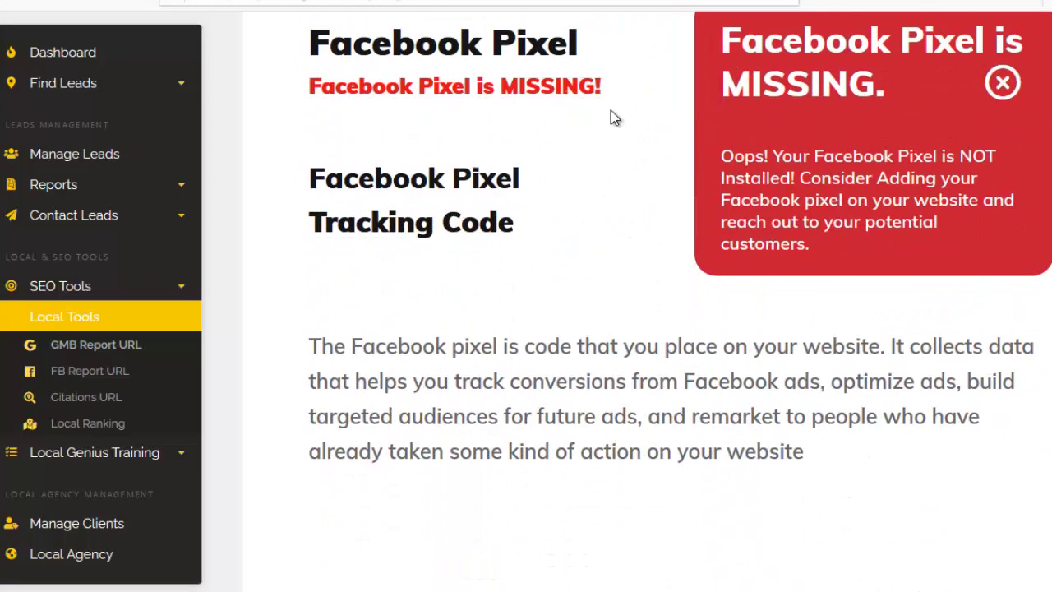
{"action": "scroll", "coordinate": [575, 206], "scroll_direction": "up", "scroll_amount": 2}
{"action": "scroll", "coordinate": [653, 268], "scroll_direction": "down", "scroll_amount": 3}
{"action": "scroll", "coordinate": [634, 321], "scroll_direction": "up", "scroll_amount": 3}
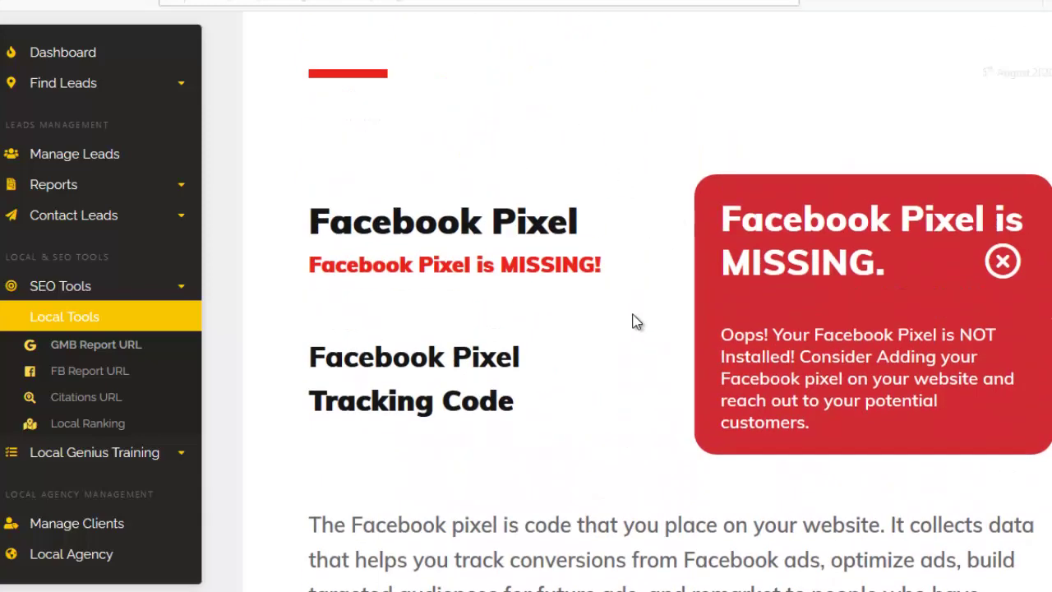
{"action": "scroll", "coordinate": [634, 322], "scroll_direction": "down", "scroll_amount": 7}
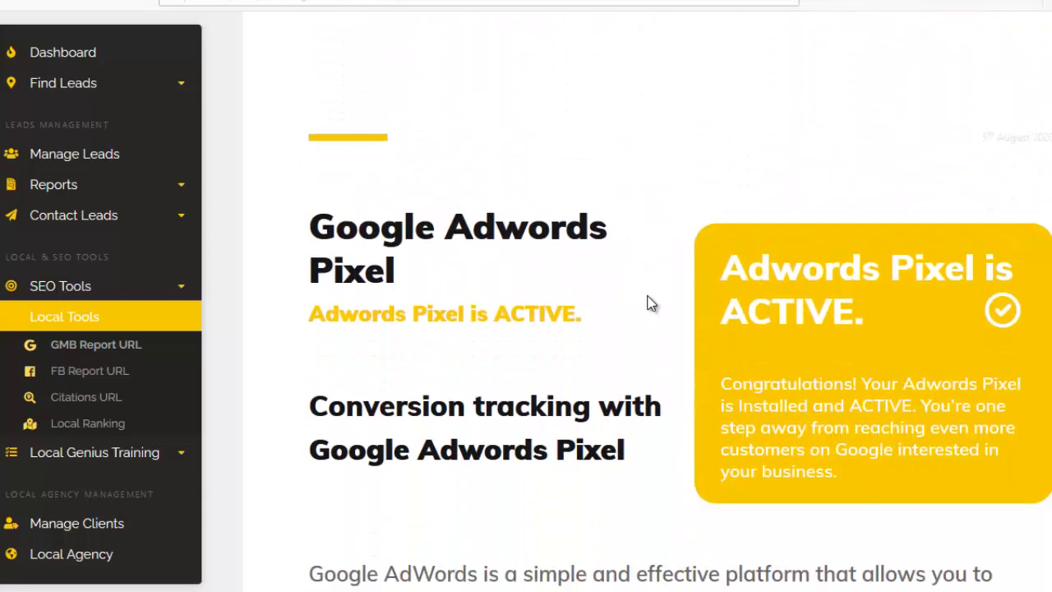
{"action": "scroll", "coordinate": [672, 280], "scroll_direction": "down", "scroll_amount": 3}
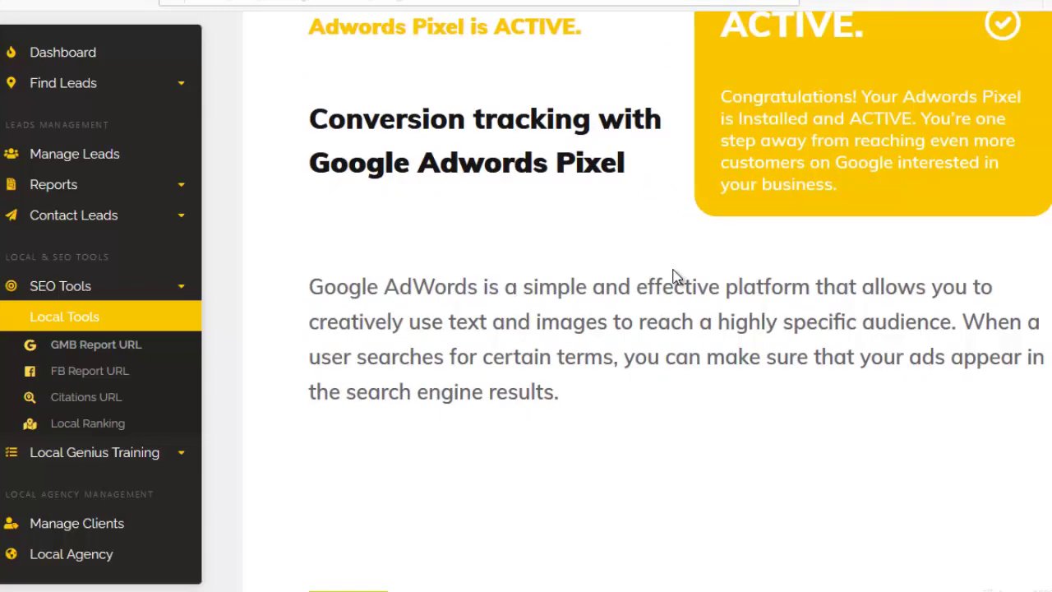
{"action": "scroll", "coordinate": [667, 255], "scroll_direction": "down", "scroll_amount": 2}
{"action": "scroll", "coordinate": [667, 251], "scroll_direction": "up", "scroll_amount": 4}
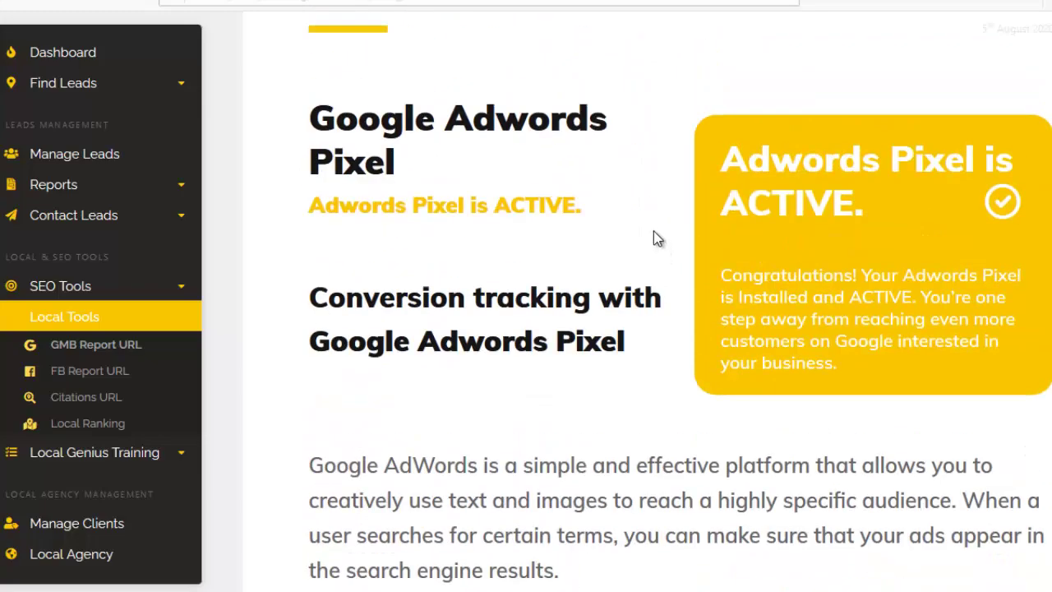
Check the Analytics Pixel and Webmaster Tools sections of the GMB report
{"action": "scroll", "coordinate": [387, 146], "scroll_direction": "down", "scroll_amount": 9}
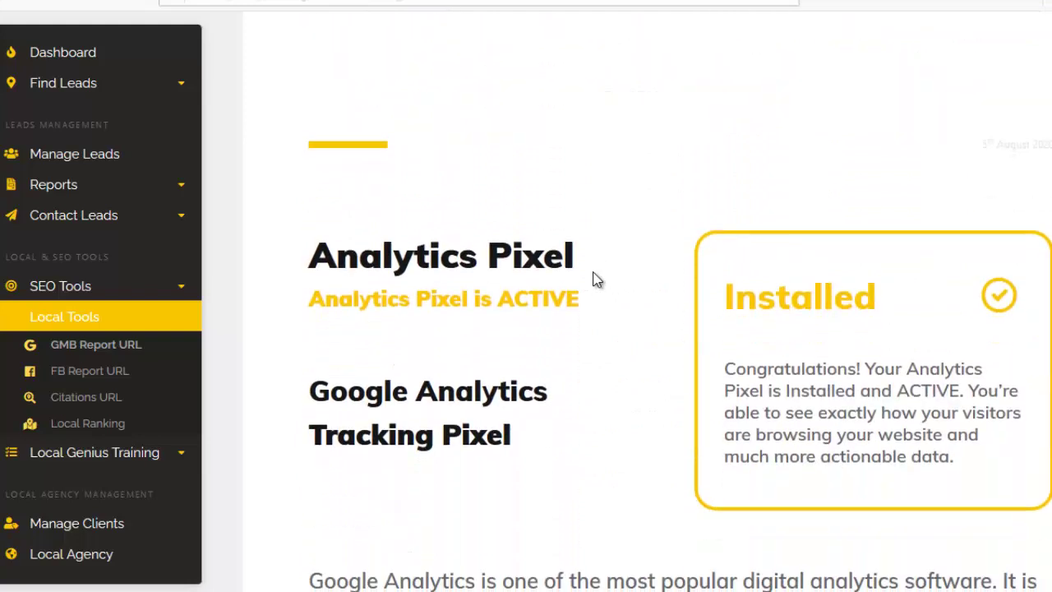
{"action": "left_click_drag", "start_coordinate": [319, 87], "coordinate": [575, 236]}
{"action": "left_click", "coordinate": [590, 259]}
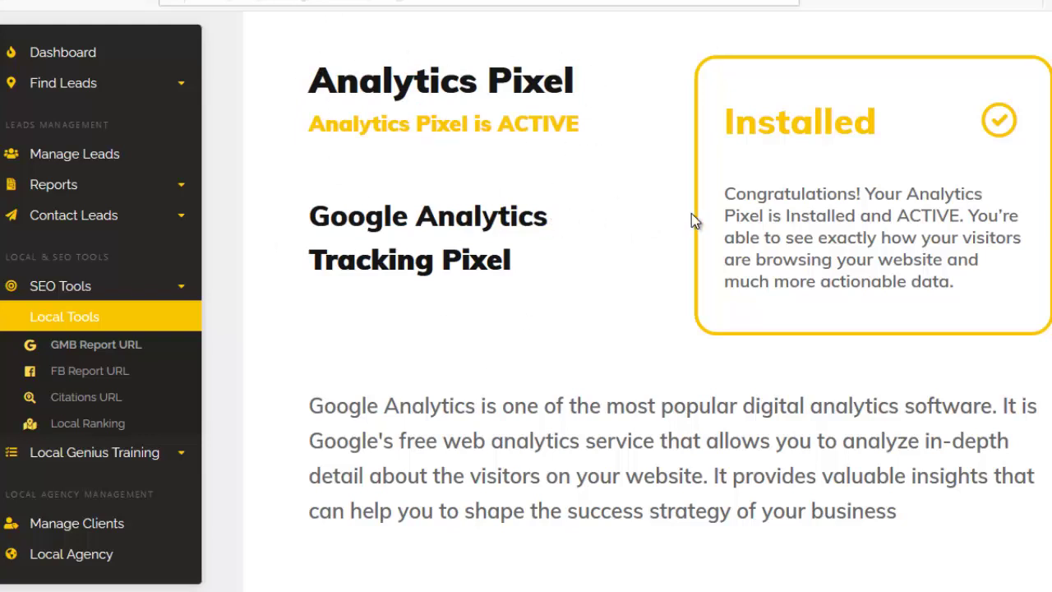
{"action": "scroll", "coordinate": [692, 224], "scroll_direction": "down", "scroll_amount": 5}
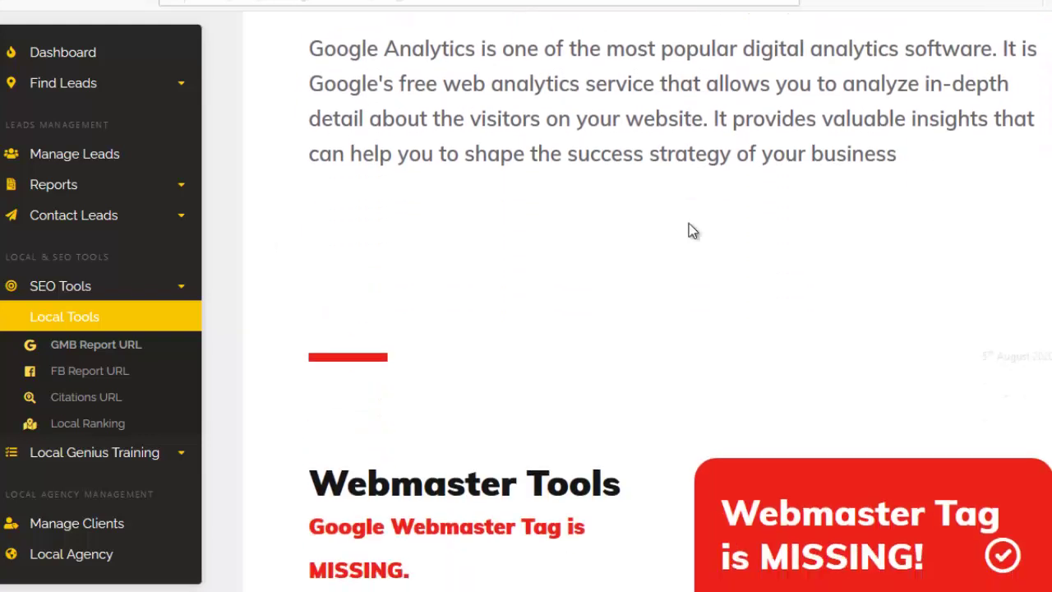
{"action": "scroll", "coordinate": [617, 184], "scroll_direction": "down", "scroll_amount": 3}
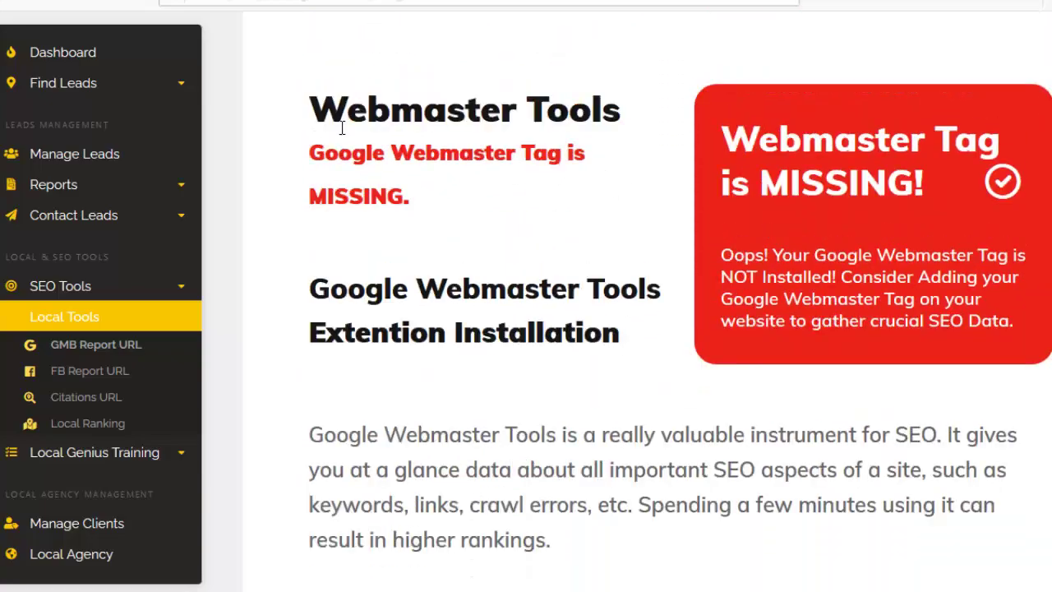
Look through the report's schema markup, Open Graph and meta-description sections down to the Report Overview with the optimization score
{"action": "scroll", "coordinate": [505, 232], "scroll_direction": "down", "scroll_amount": 13}
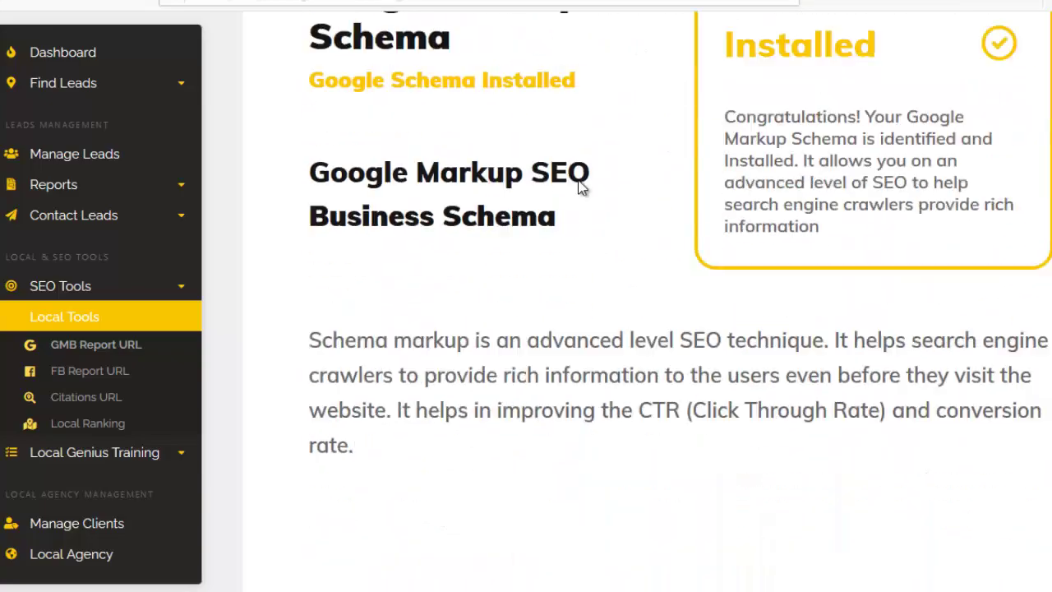
{"action": "scroll", "coordinate": [582, 208], "scroll_direction": "down", "scroll_amount": 20}
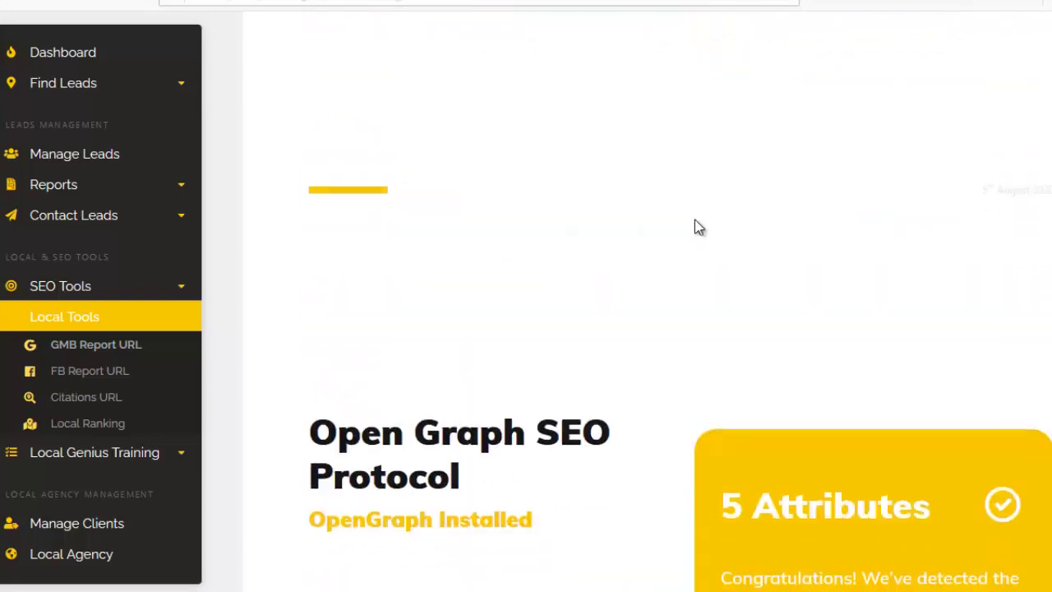
{"action": "scroll", "coordinate": [695, 222], "scroll_direction": "down", "scroll_amount": 15}
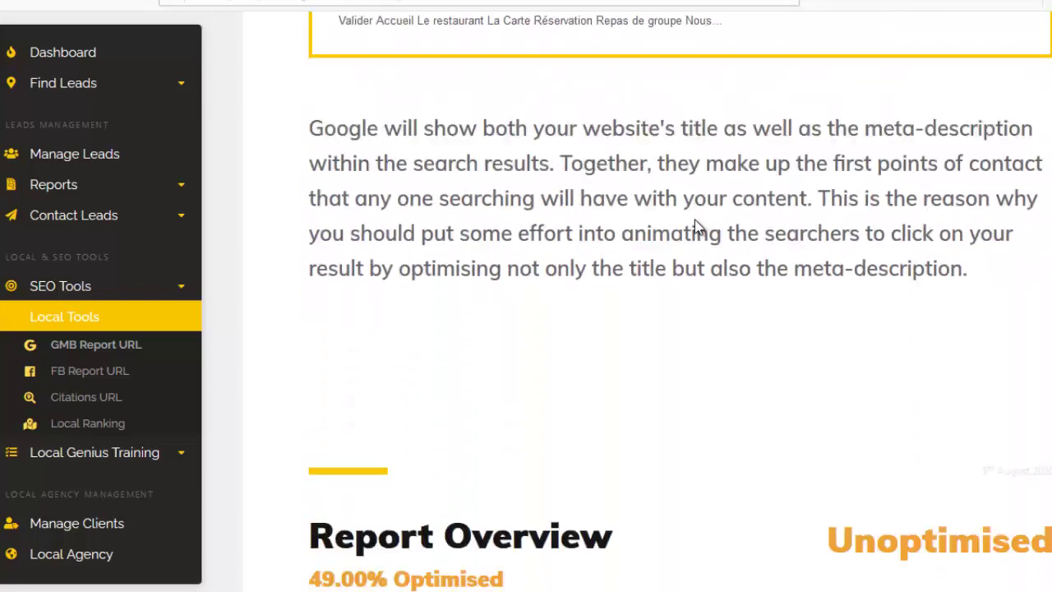
{"action": "scroll", "coordinate": [694, 222], "scroll_direction": "down", "scroll_amount": 3}
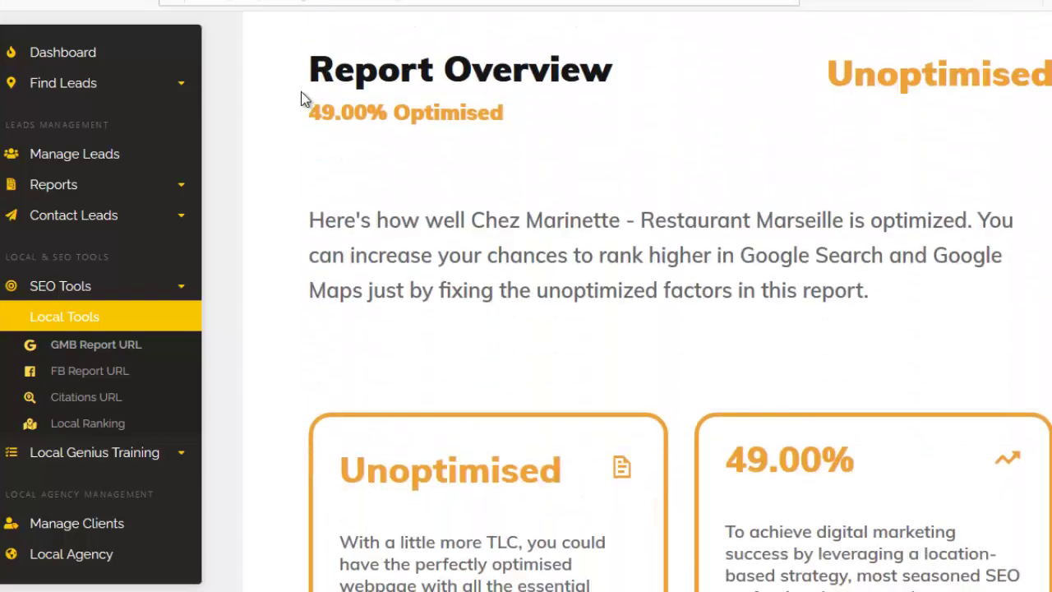
Review the GMB report's overview score and optimization cards through to the agency contact footer
{"action": "left_click_drag", "start_coordinate": [313, 69], "coordinate": [580, 124]}
{"action": "left_click", "coordinate": [560, 133]}
{"action": "scroll", "coordinate": [704, 223], "scroll_direction": "down", "scroll_amount": 2}
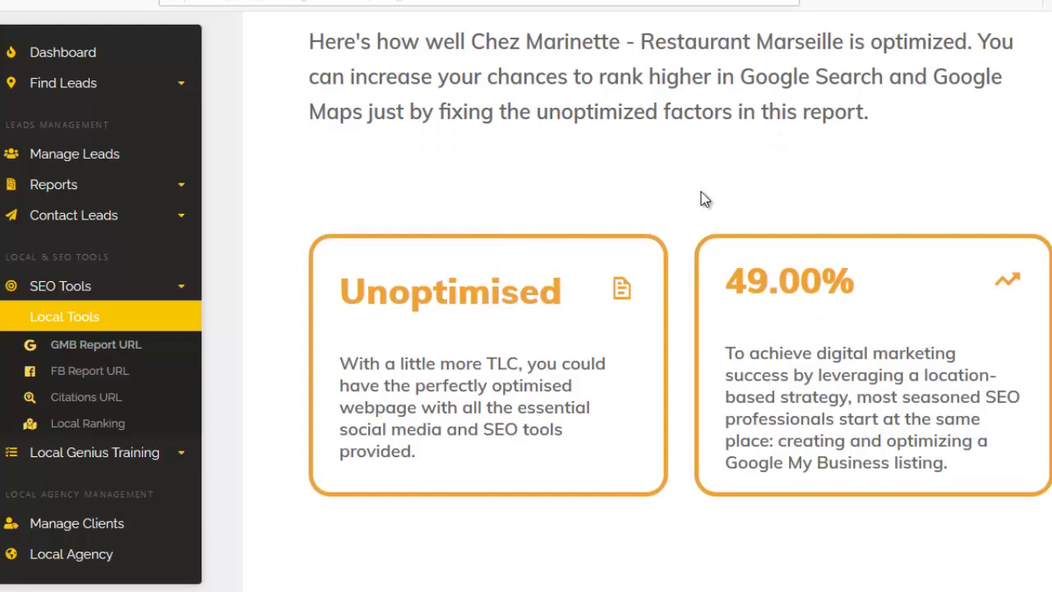
{"action": "scroll", "coordinate": [704, 199], "scroll_direction": "down", "scroll_amount": 5}
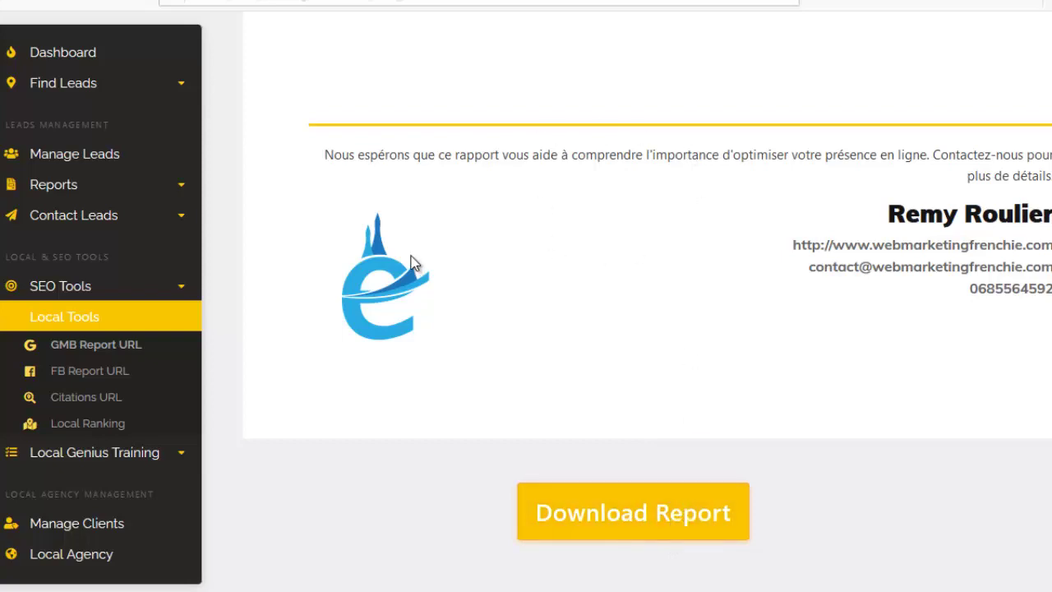
Open the Facebook report tool and find the Restaurant Julien Cruège page on Facebook as the report's subject
{"action": "left_click", "coordinate": [83, 371]}
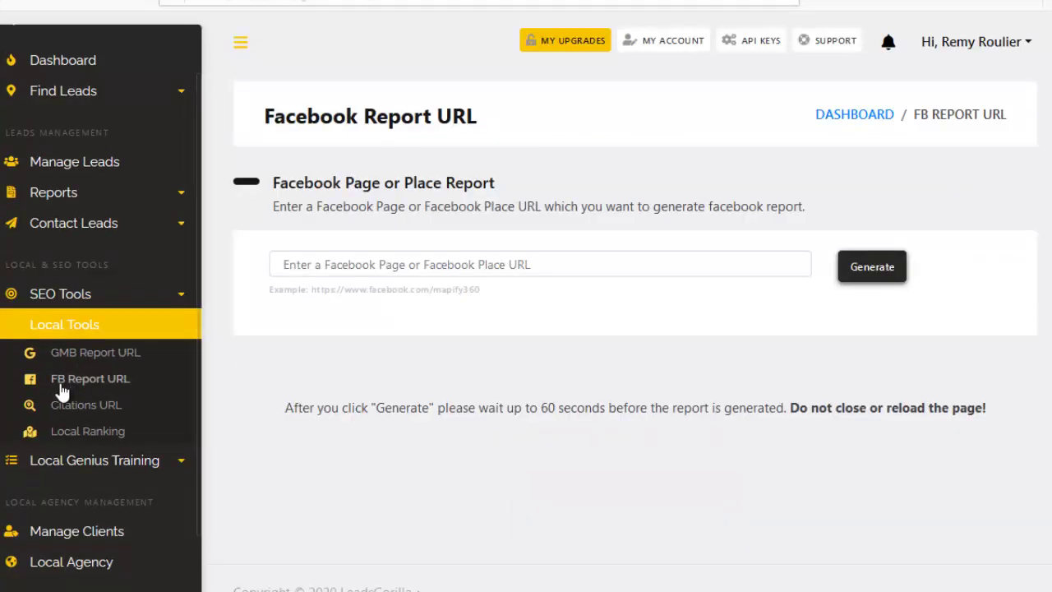
{"action": "left_click", "coordinate": [346, 267]}
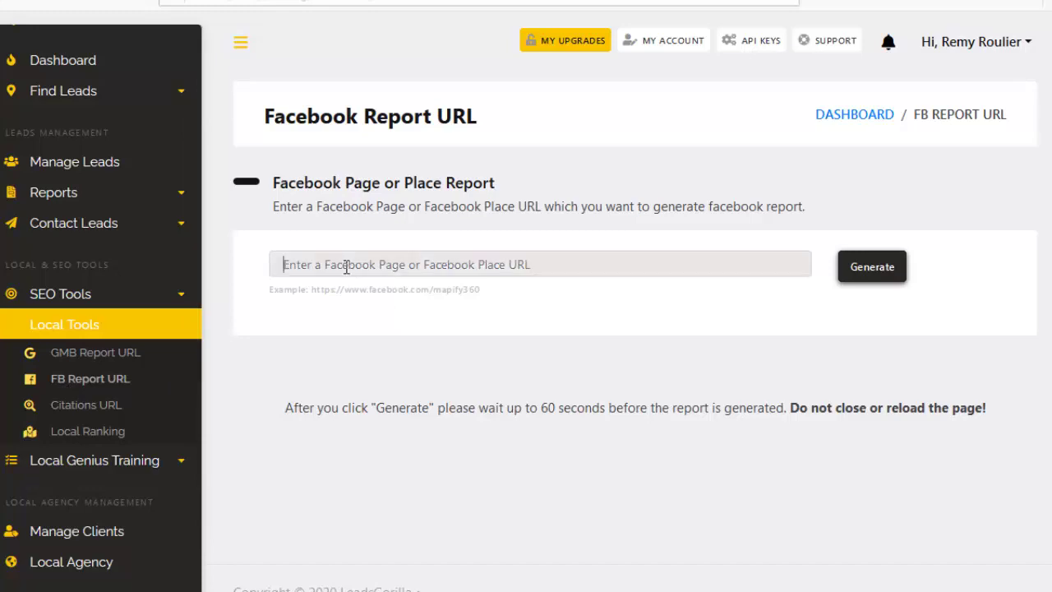
{"action": "left_click", "coordinate": [360, 2]}
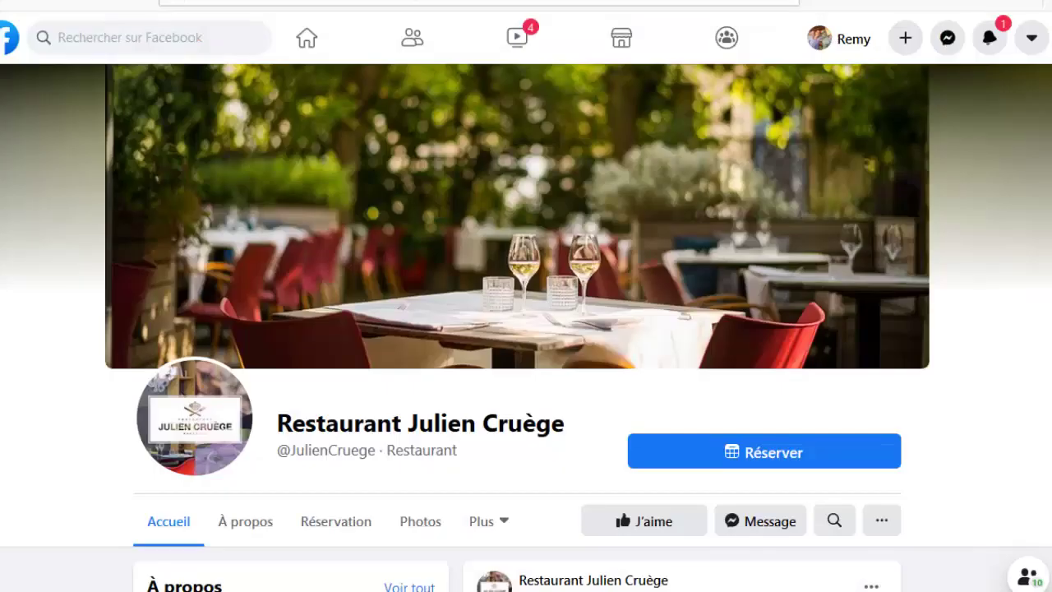
{"action": "scroll", "coordinate": [499, 331], "scroll_direction": "down", "scroll_amount": 2}
{"action": "scroll", "coordinate": [345, 317], "scroll_direction": "up", "scroll_amount": 2}
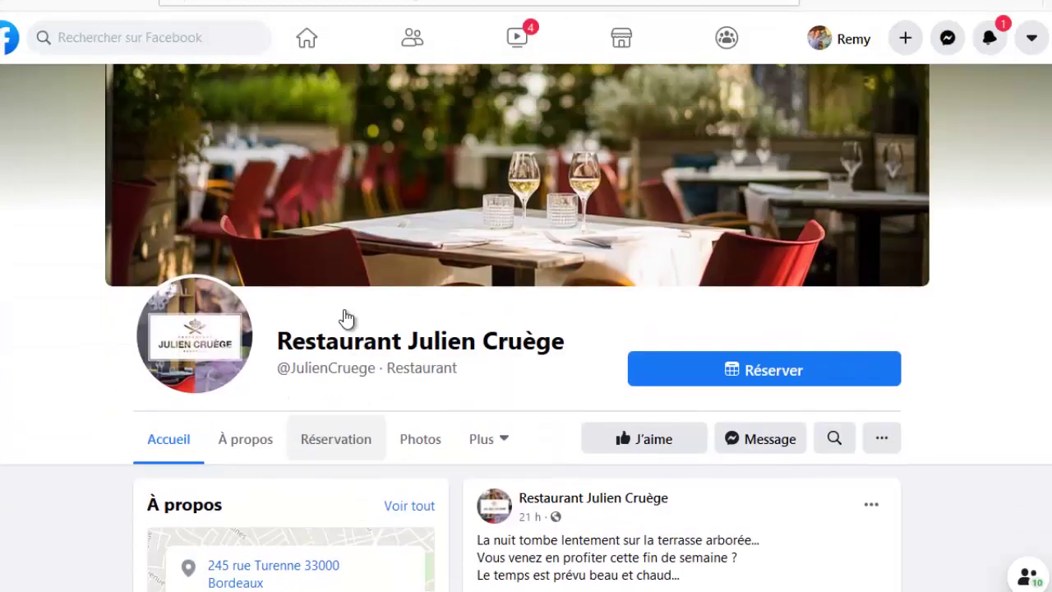
{"action": "left_click", "coordinate": [477, 2]}
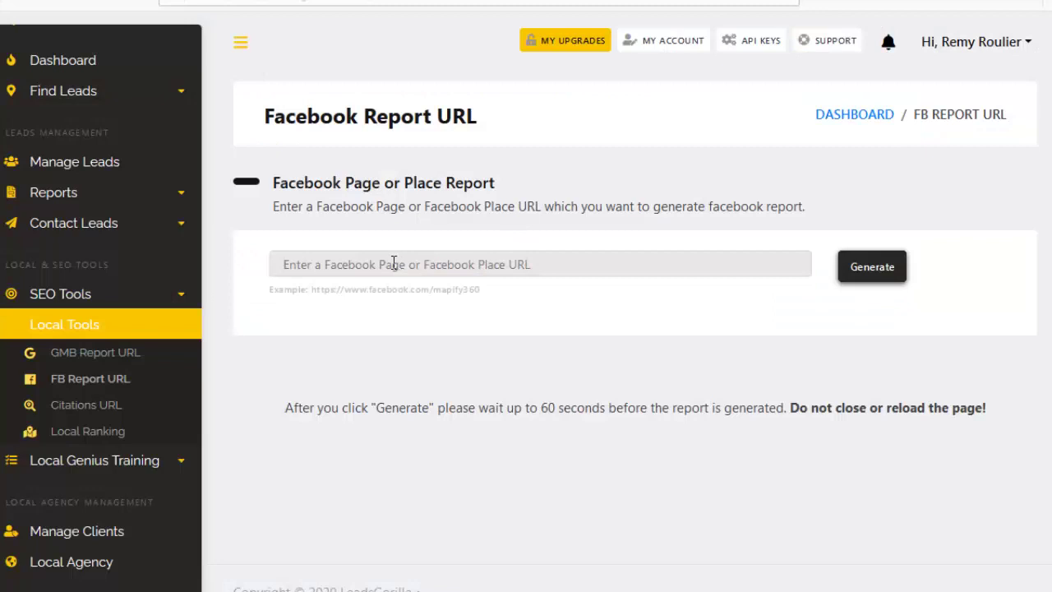
{"action": "left_click", "coordinate": [394, 264]}
{"action": "type", "text": "https://www.facebook.com/JulienCruege"}
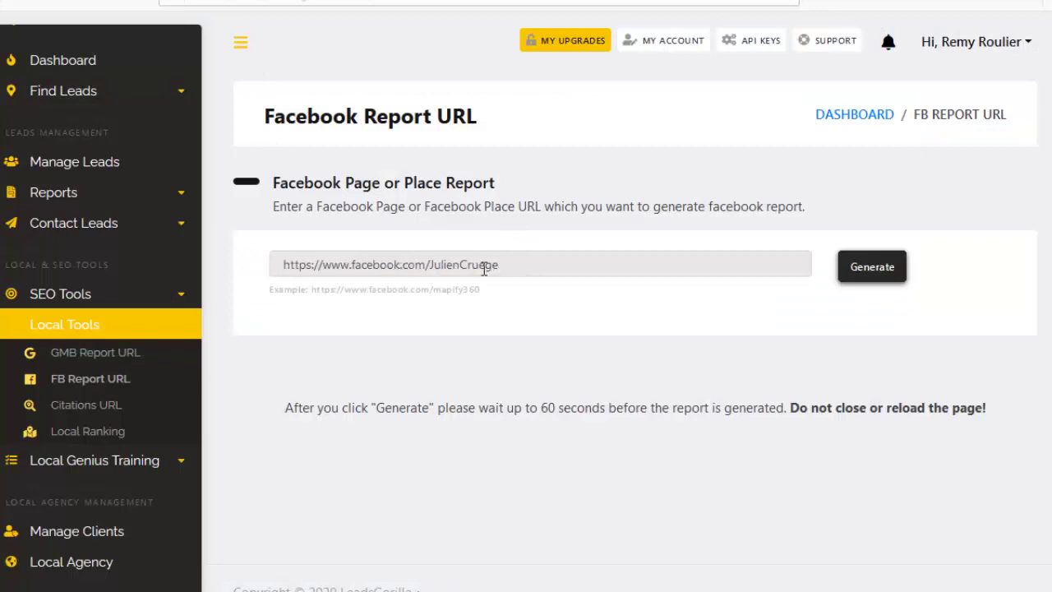
{"action": "left_click", "coordinate": [873, 268]}
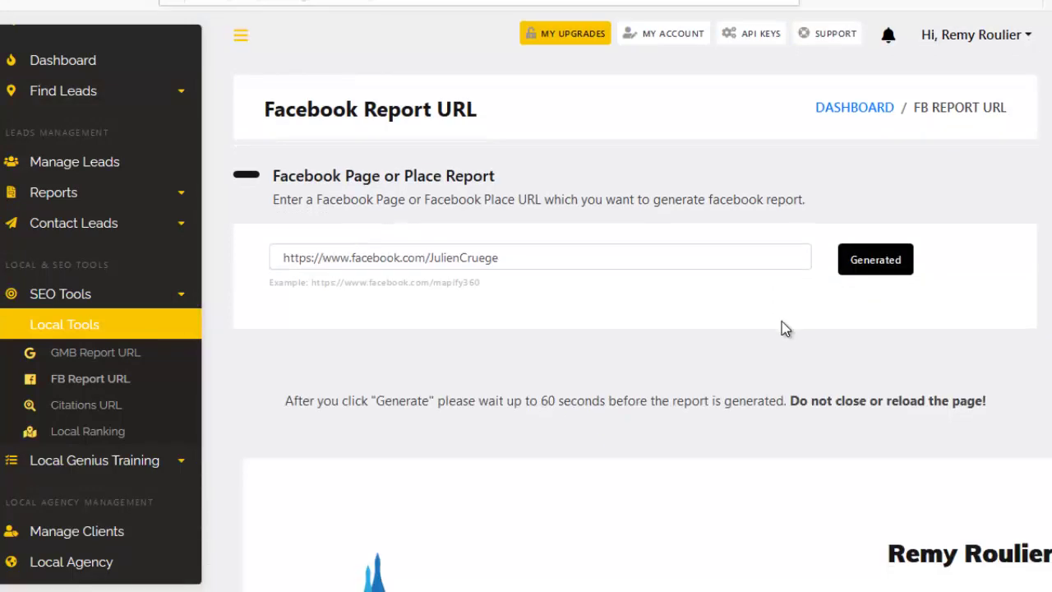
Examine the Facebook report's cover, the Front Page and About scores, and the Front Page checklist
{"action": "scroll", "coordinate": [855, 206], "scroll_direction": "down", "scroll_amount": 10}
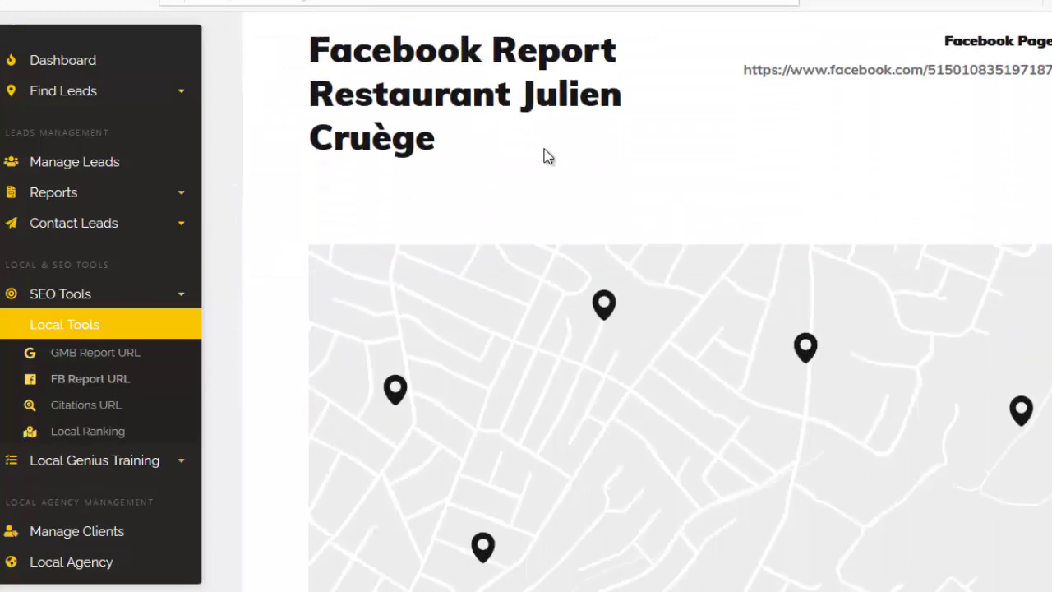
{"action": "scroll", "coordinate": [666, 212], "scroll_direction": "down", "scroll_amount": 6}
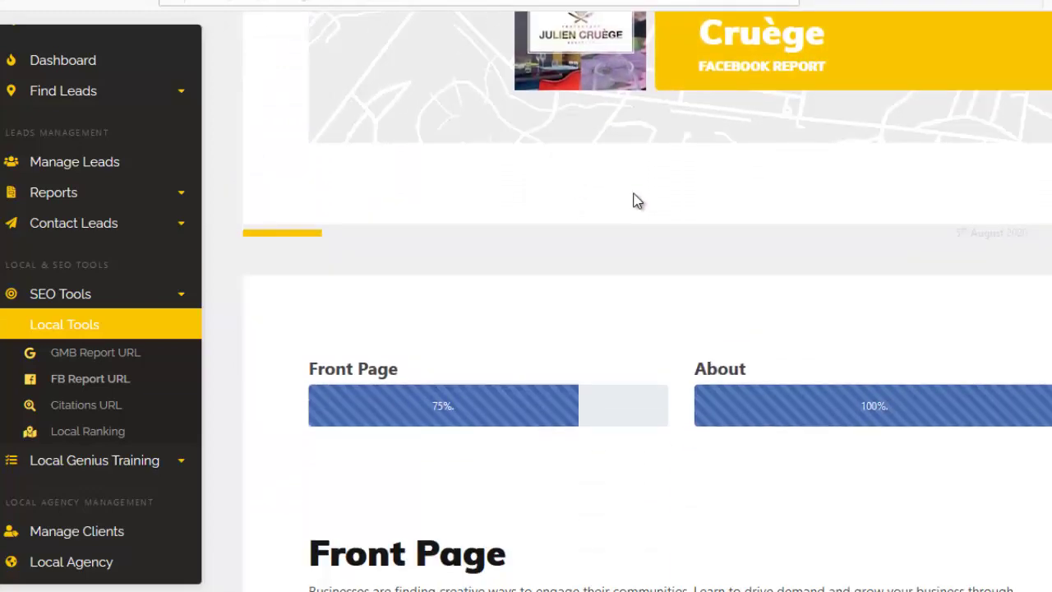
{"action": "scroll", "coordinate": [359, 258], "scroll_direction": "up", "scroll_amount": 3}
{"action": "scroll", "coordinate": [458, 299], "scroll_direction": "down", "scroll_amount": 2}
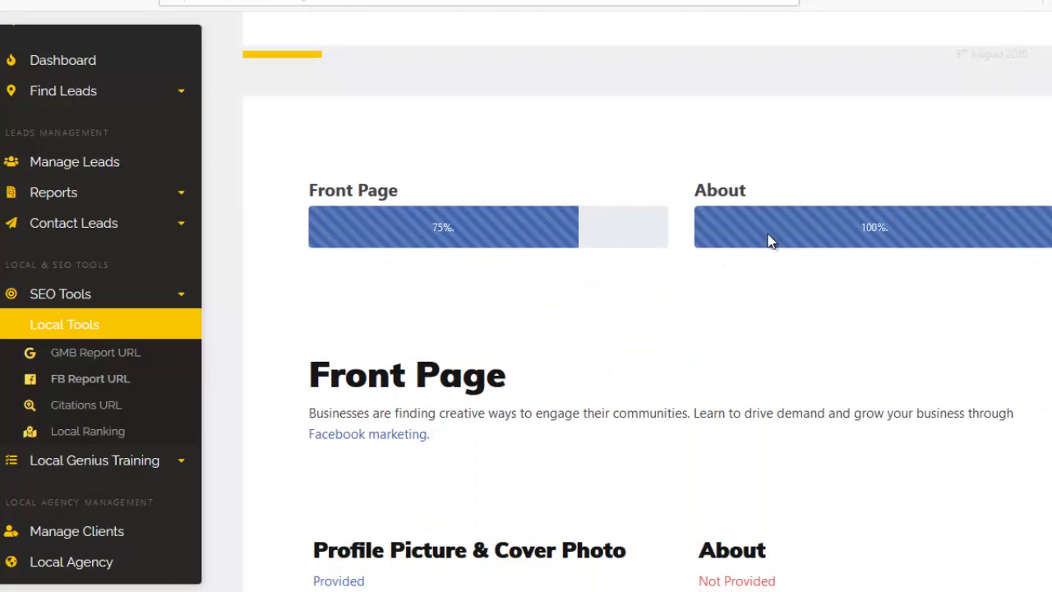
{"action": "scroll", "coordinate": [774, 278], "scroll_direction": "down", "scroll_amount": 5}
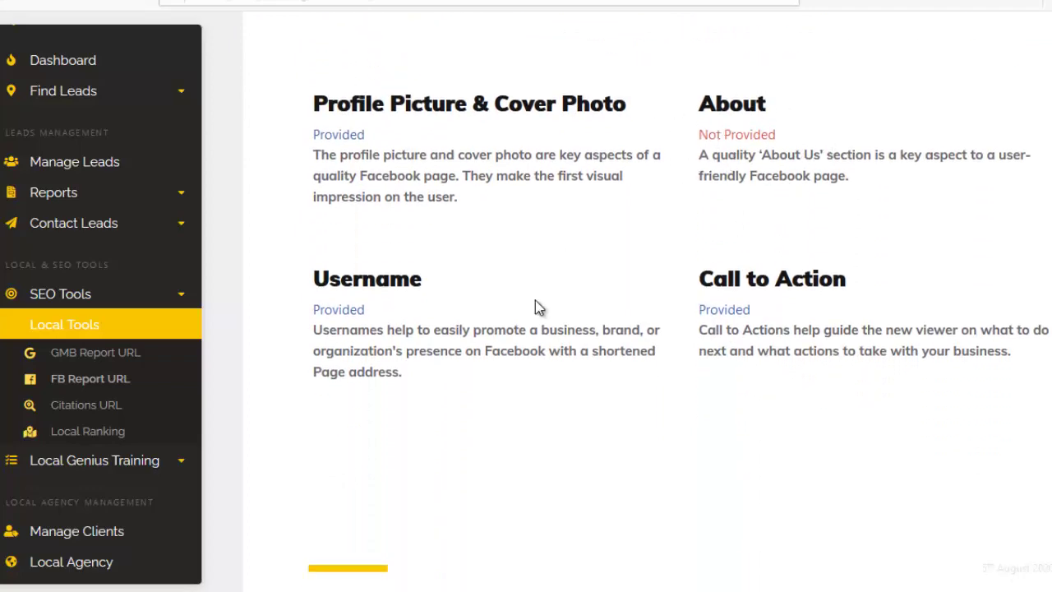
Look through the report's contact information, website responsive analysis, Social Media Analysis and Video Analysis sections
{"action": "scroll", "coordinate": [536, 306], "scroll_direction": "down", "scroll_amount": 9}
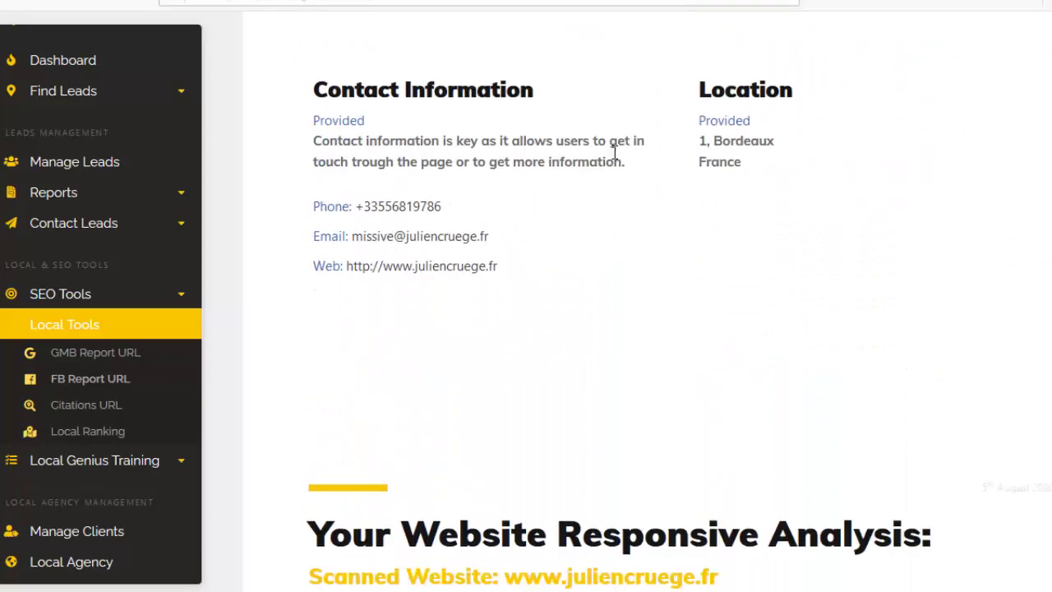
{"action": "scroll", "coordinate": [691, 205], "scroll_direction": "down", "scroll_amount": 9}
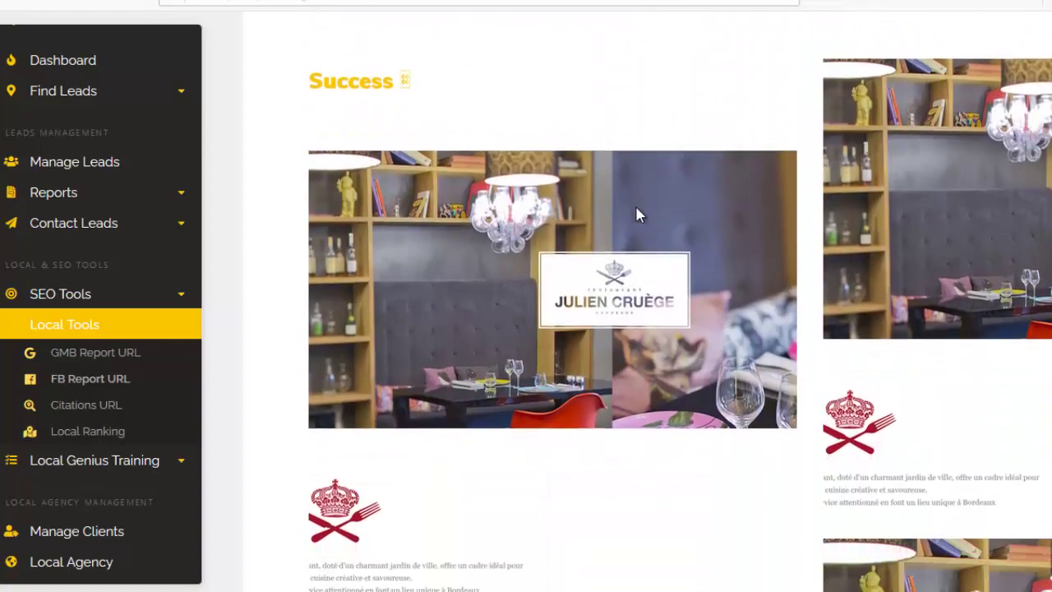
{"action": "scroll", "coordinate": [637, 208], "scroll_direction": "down", "scroll_amount": 12}
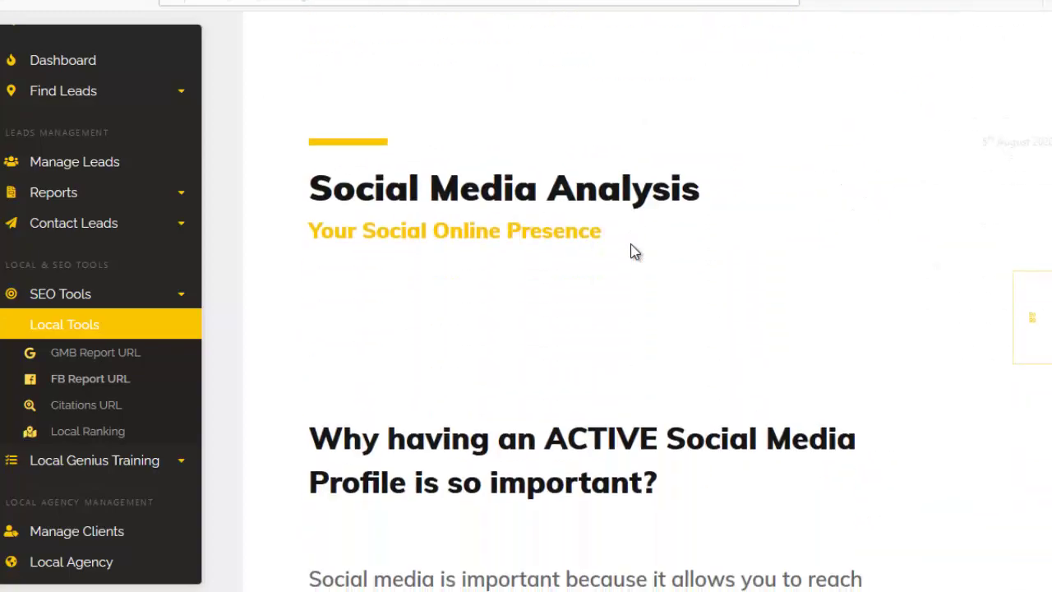
{"action": "scroll", "coordinate": [633, 252], "scroll_direction": "down", "scroll_amount": 10}
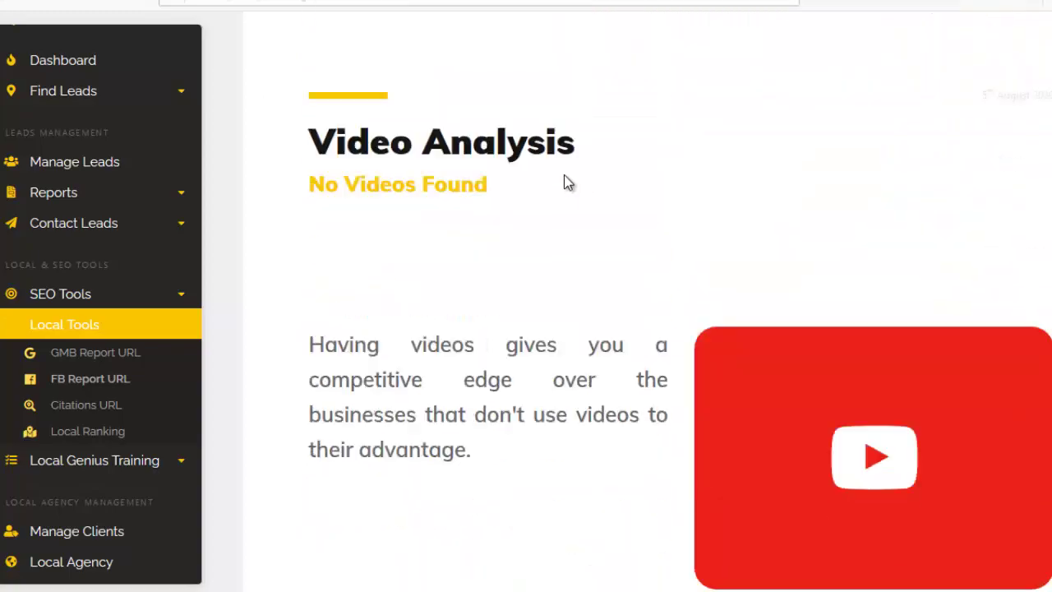
Check the Facebook report's Facebook Pixel section, consulting the restaurant's Facebook page alongside it
{"action": "scroll", "coordinate": [567, 182], "scroll_direction": "down", "scroll_amount": 10}
{"action": "scroll", "coordinate": [543, 115], "scroll_direction": "up", "scroll_amount": 5}
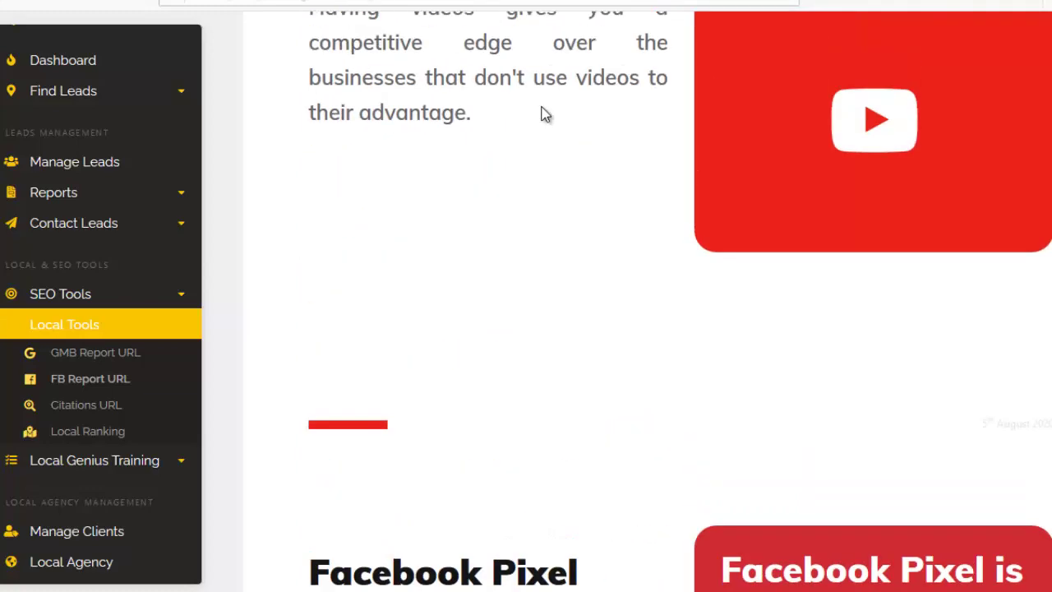
{"action": "scroll", "coordinate": [518, 173], "scroll_direction": "up", "scroll_amount": 3}
{"action": "scroll", "coordinate": [564, 217], "scroll_direction": "down", "scroll_amount": 9}
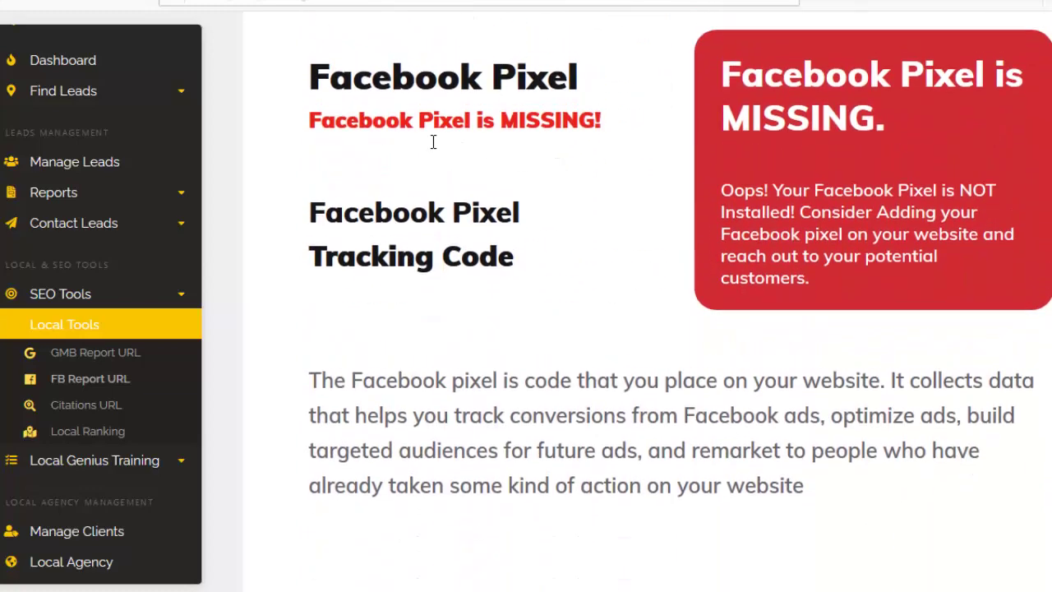
{"action": "scroll", "coordinate": [548, 217], "scroll_direction": "up", "scroll_amount": 2}
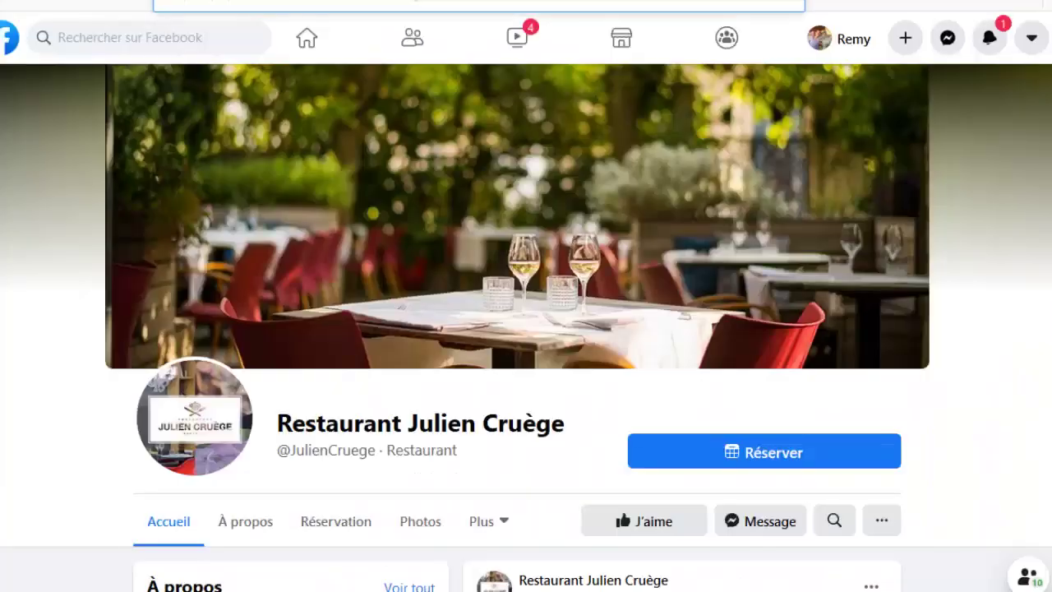
{"action": "scroll", "coordinate": [444, 279], "scroll_direction": "down", "scroll_amount": 3}
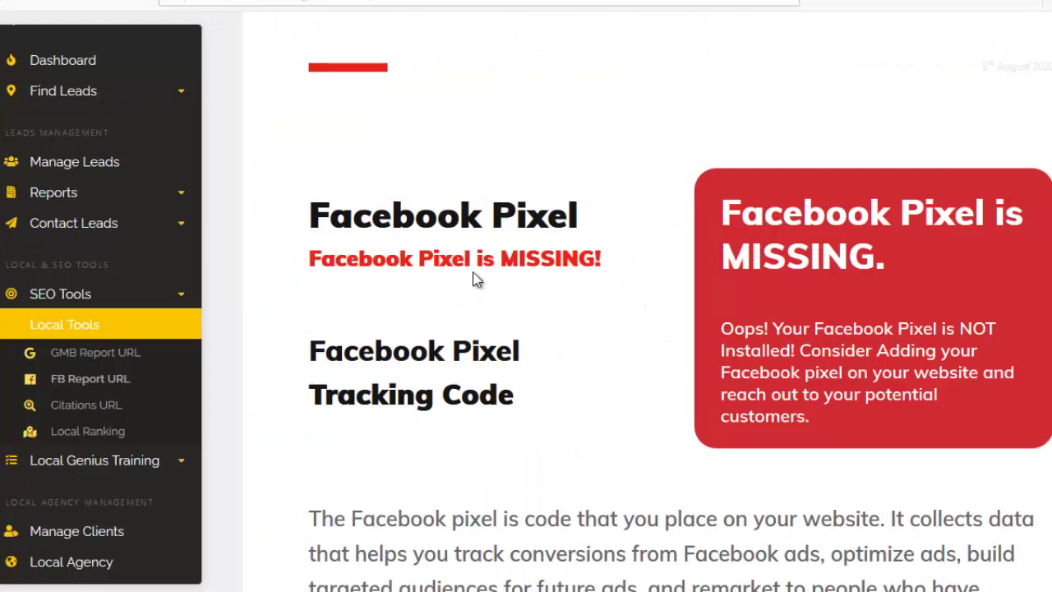
{"action": "scroll", "coordinate": [474, 280], "scroll_direction": "down", "scroll_amount": 4}
{"action": "scroll", "coordinate": [477, 164], "scroll_direction": "up", "scroll_amount": 3}
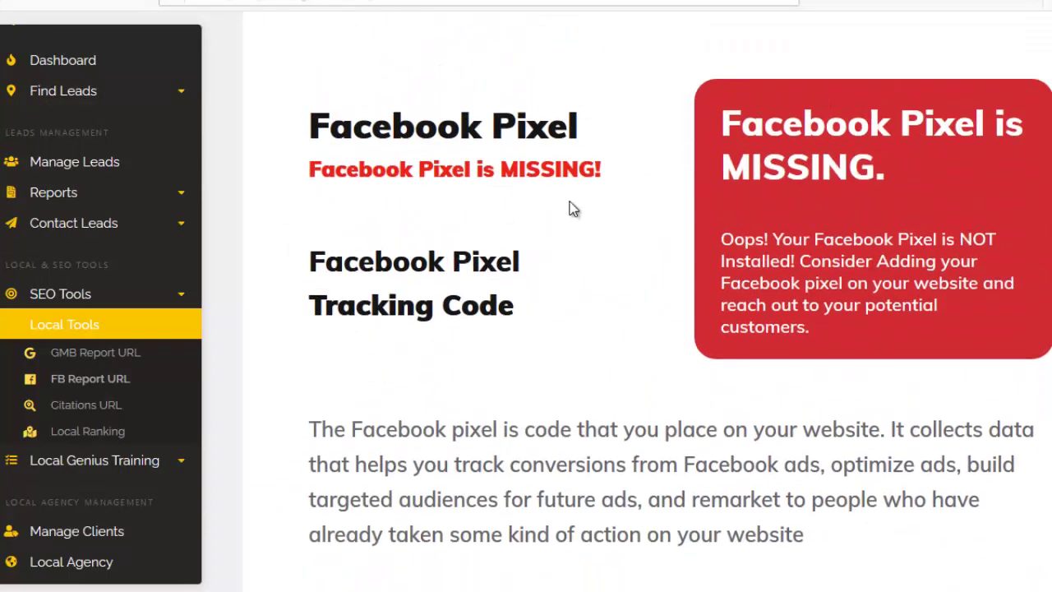
Examine the report's Google Adwords Pixel, Webmaster Tools, Google Tag Manager, Open Graph and SSL Certificate sections
{"action": "scroll", "coordinate": [573, 209], "scroll_direction": "down", "scroll_amount": 10}
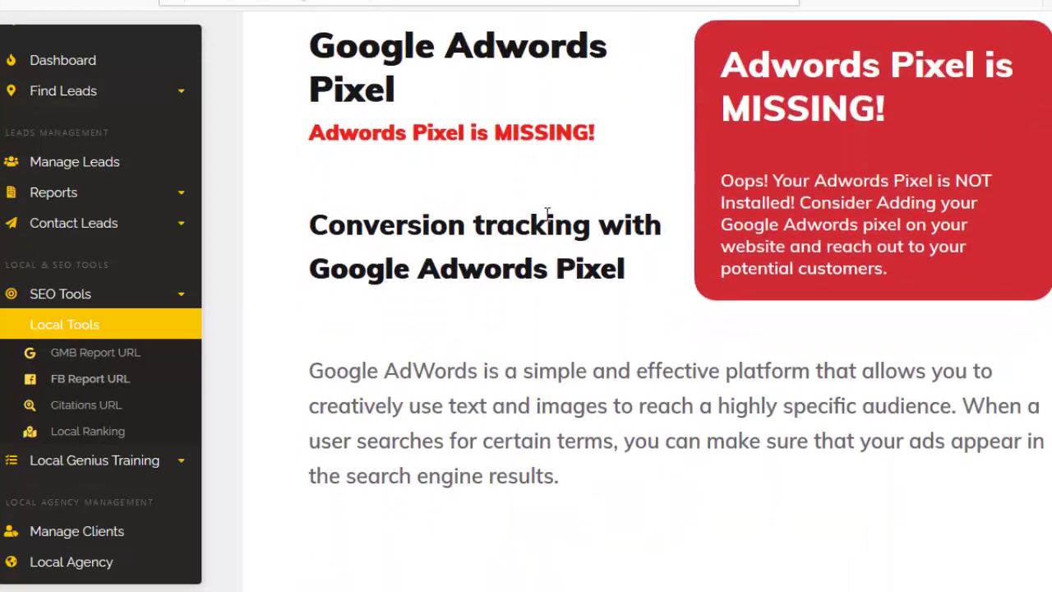
{"action": "scroll", "coordinate": [545, 234], "scroll_direction": "down", "scroll_amount": 14}
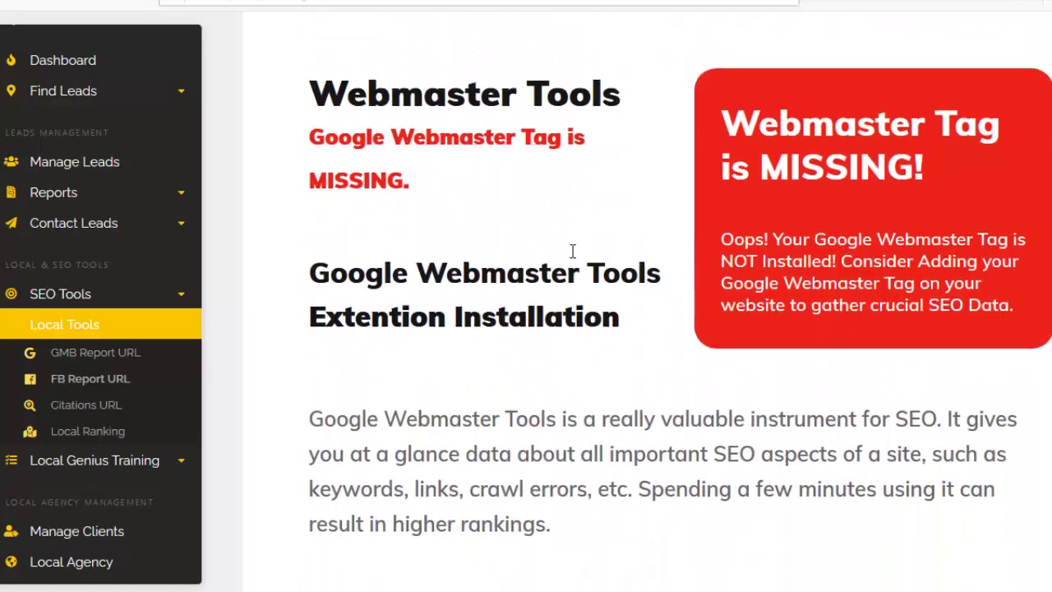
{"action": "scroll", "coordinate": [573, 251], "scroll_direction": "down", "scroll_amount": 20}
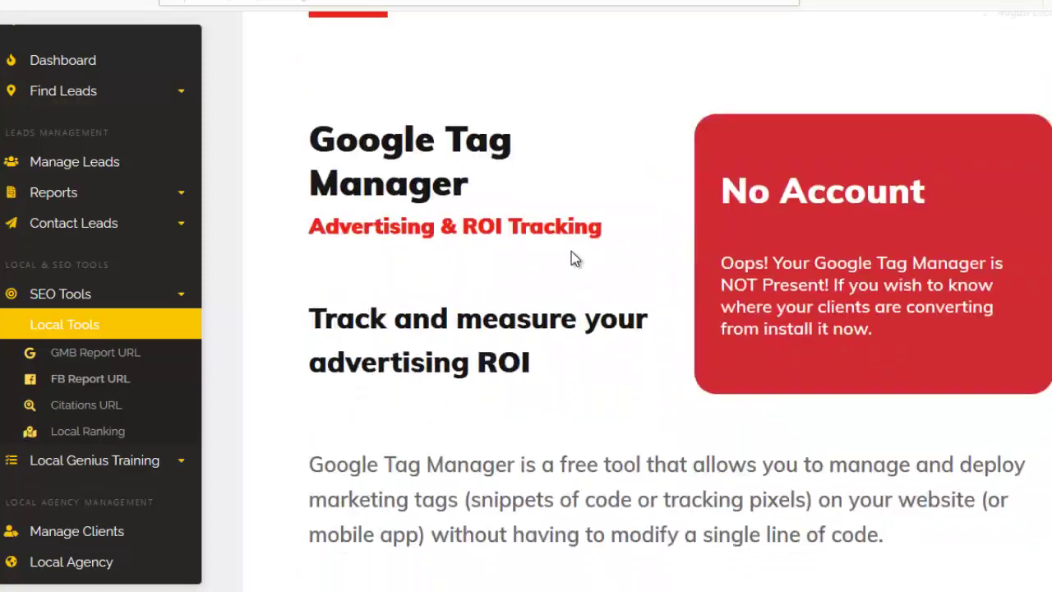
{"action": "scroll", "coordinate": [573, 255], "scroll_direction": "down", "scroll_amount": 15}
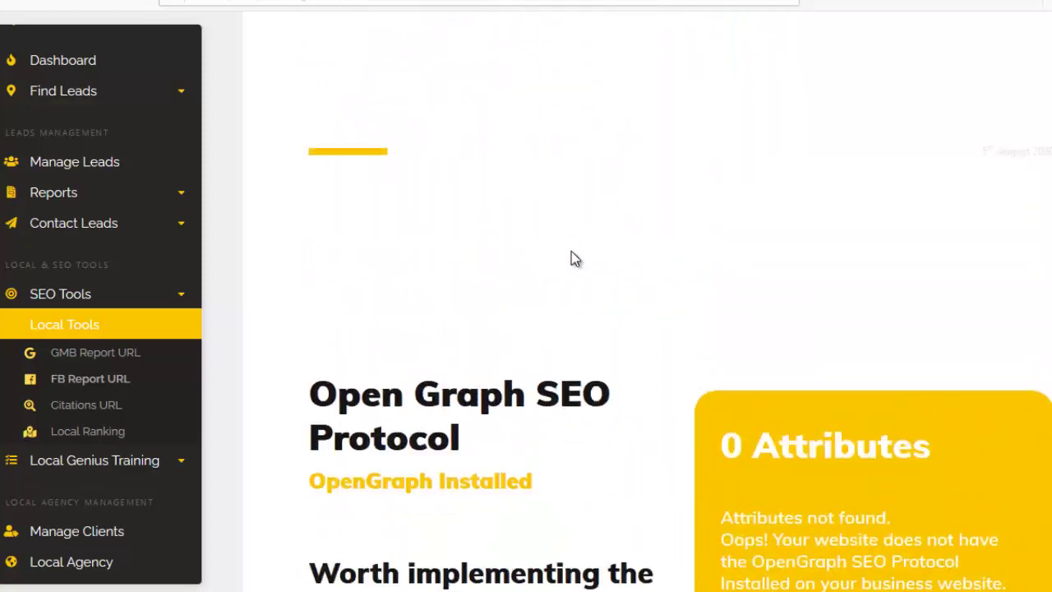
{"action": "scroll", "coordinate": [571, 251], "scroll_direction": "up", "scroll_amount": 6}
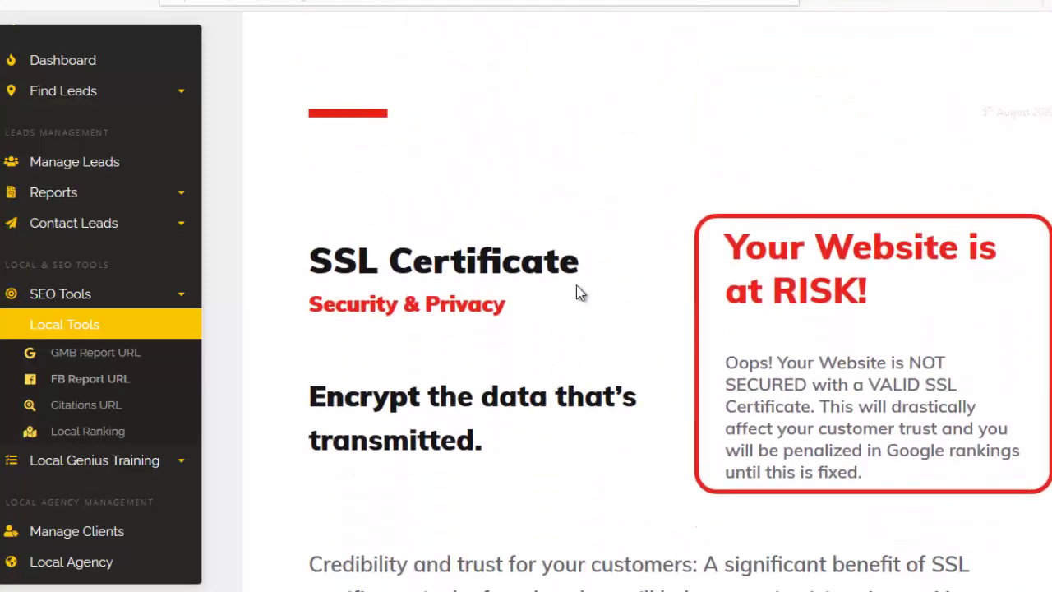
{"action": "scroll", "coordinate": [580, 292], "scroll_direction": "down", "scroll_amount": 4}
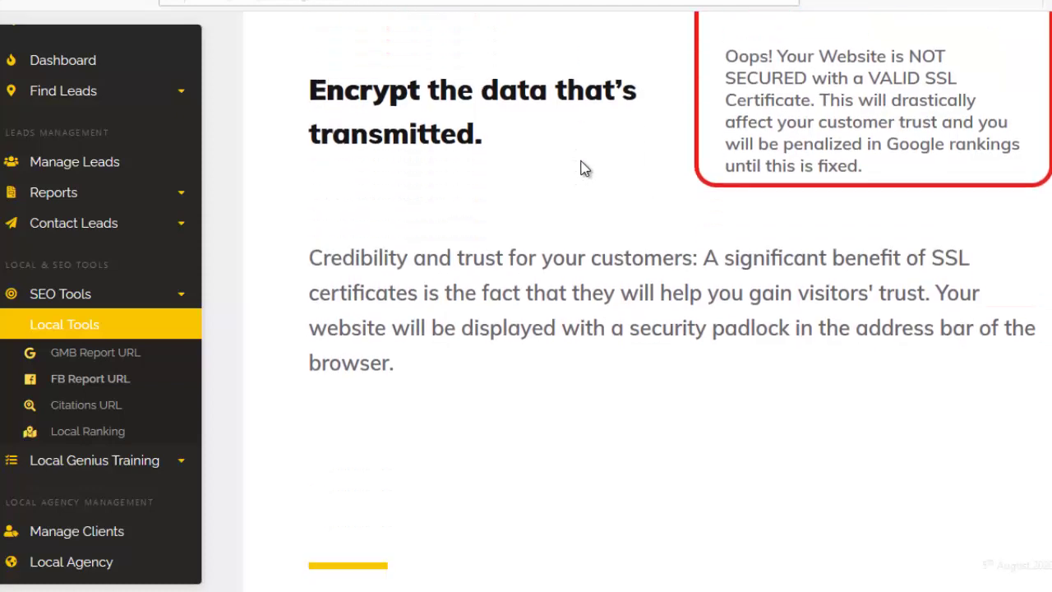
{"action": "scroll", "coordinate": [581, 169], "scroll_direction": "down", "scroll_amount": 4}
Review the Other Stats section at the end of the Facebook report and return to the Yelp Business Listing section
{"action": "scroll", "coordinate": [576, 140], "scroll_direction": "down", "scroll_amount": 15}
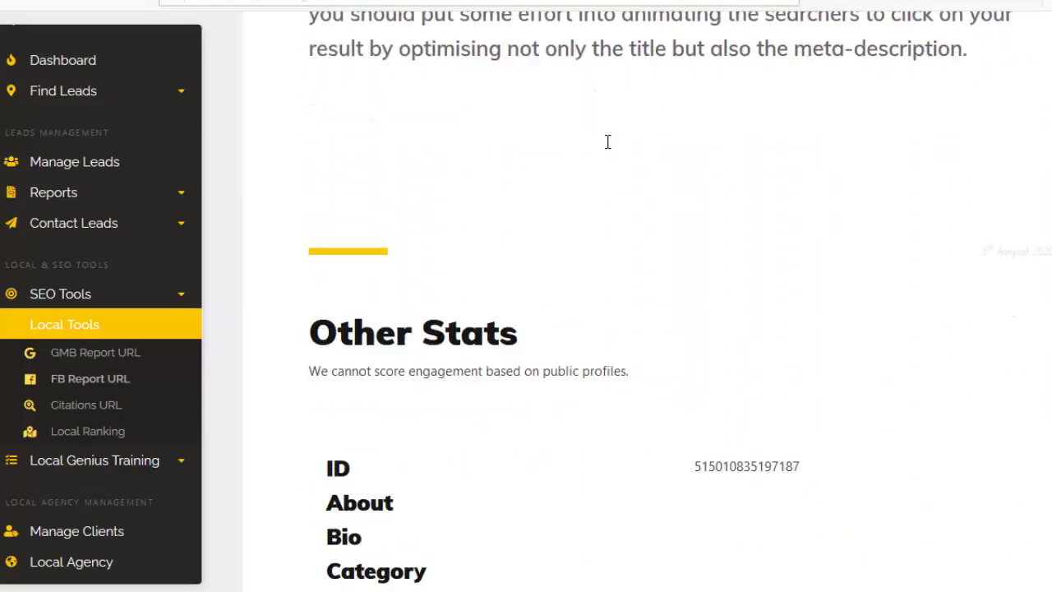
{"action": "scroll", "coordinate": [674, 247], "scroll_direction": "down", "scroll_amount": 5}
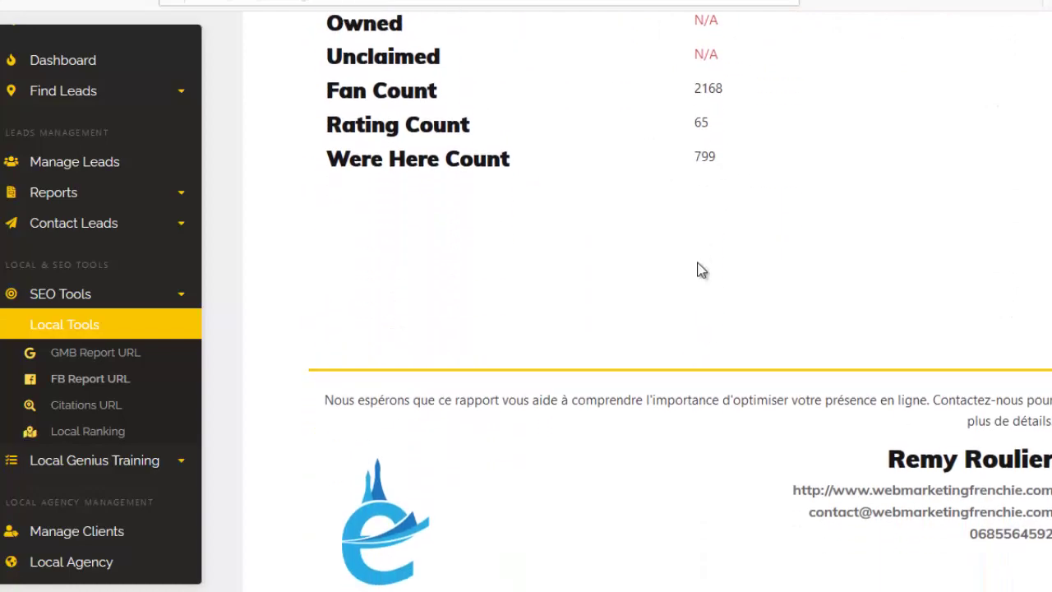
{"action": "scroll", "coordinate": [701, 411], "scroll_direction": "down", "scroll_amount": 3}
{"action": "scroll", "coordinate": [679, 430], "scroll_direction": "up", "scroll_amount": 11}
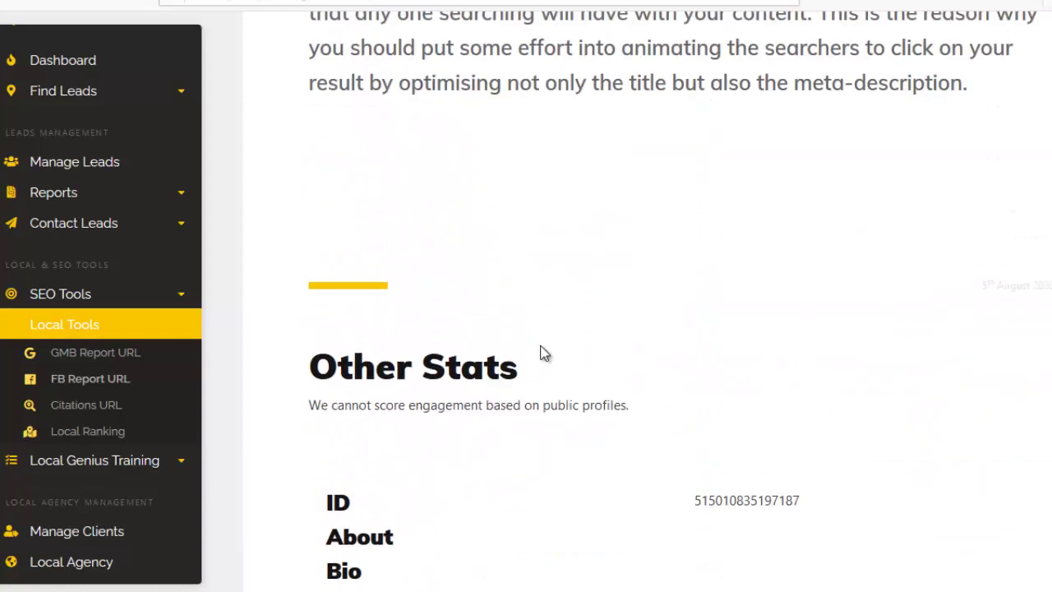
{"action": "scroll", "coordinate": [494, 329], "scroll_direction": "up", "scroll_amount": 20}
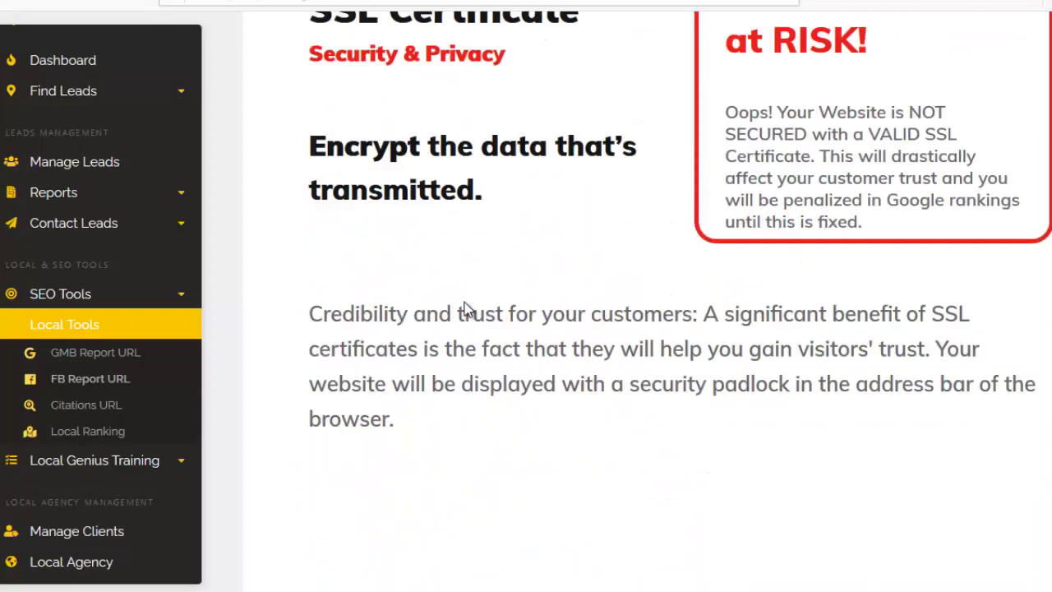
{"action": "scroll", "coordinate": [465, 311], "scroll_direction": "up", "scroll_amount": 10}
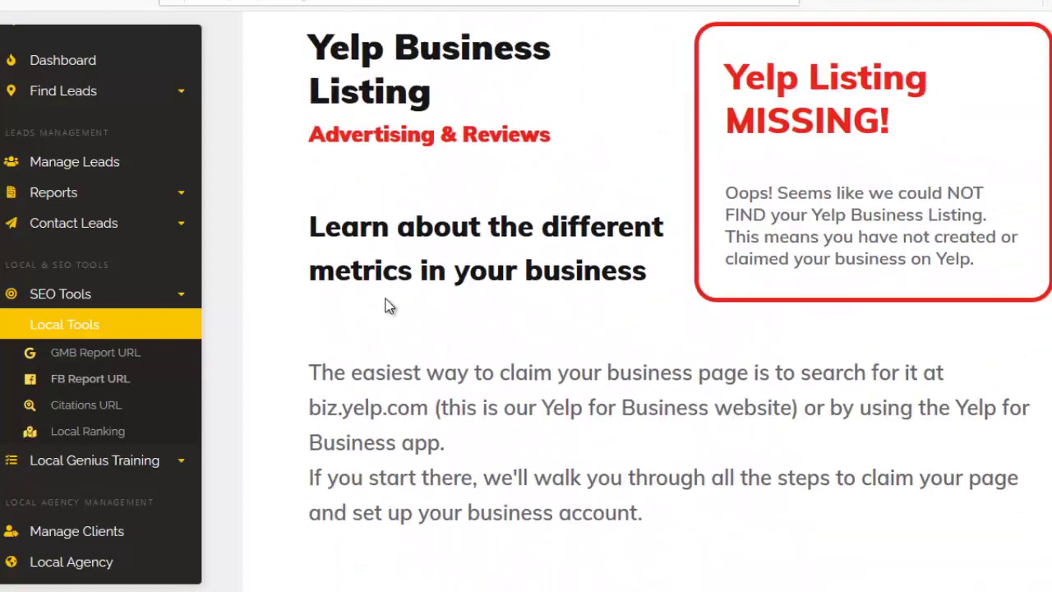